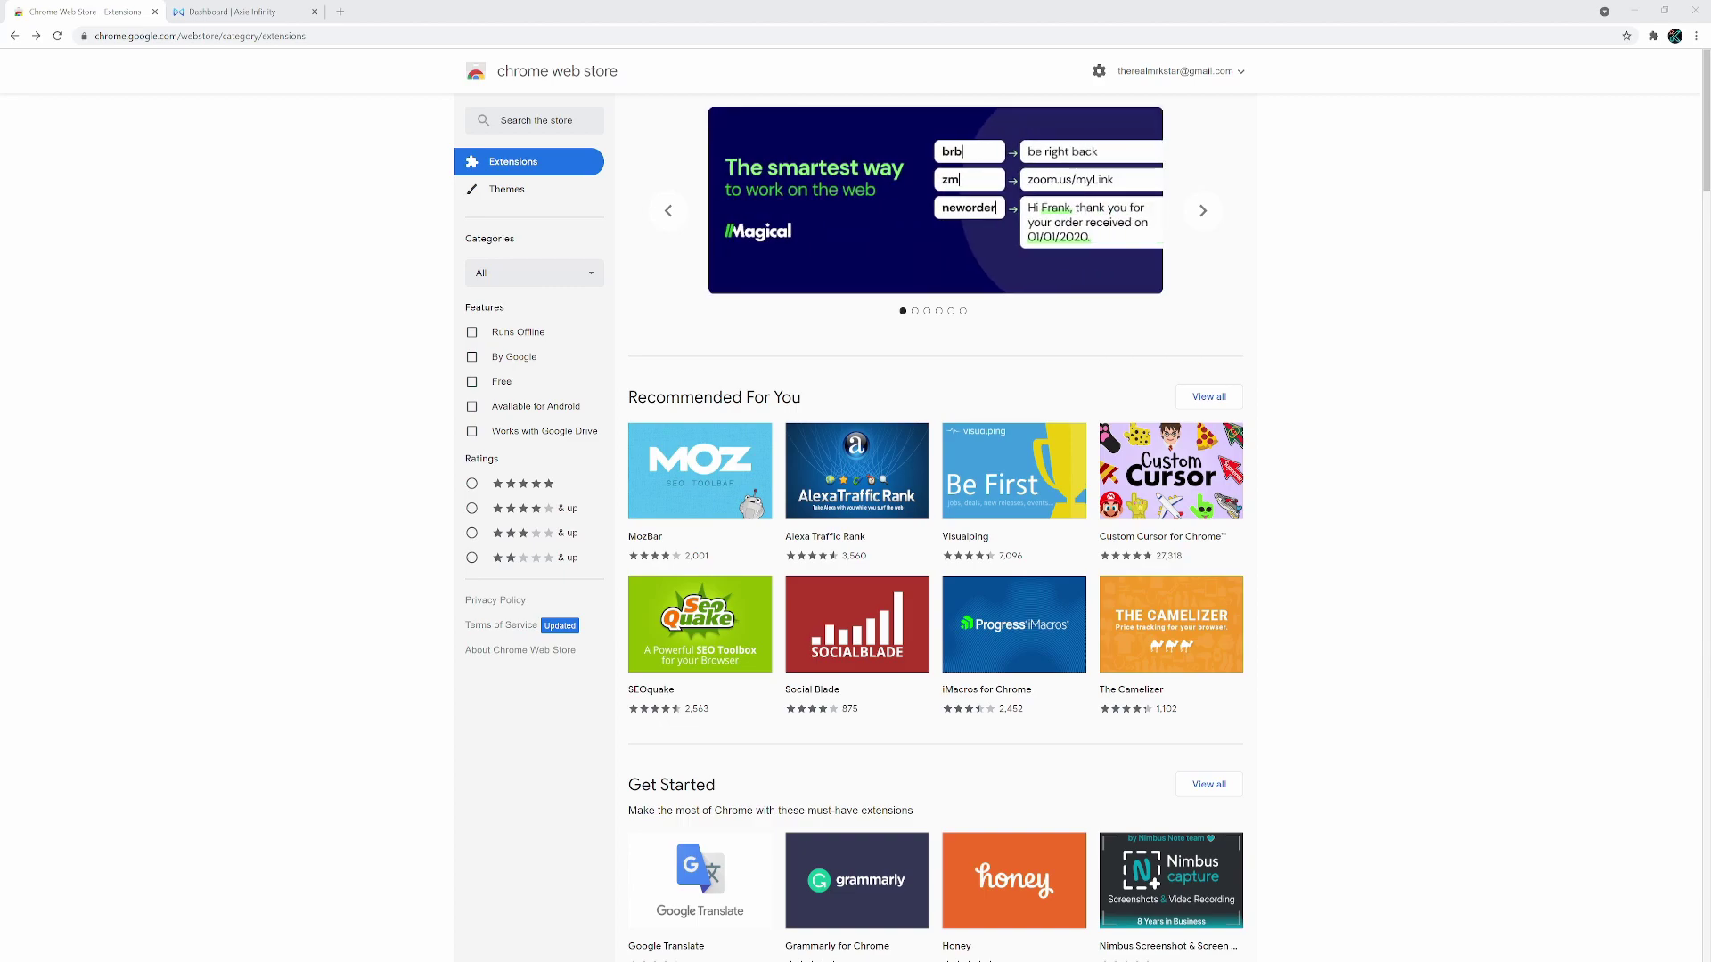
Search the Chrome Web Store for 'ronin' and view the Ronin Wallet extension page
{"action": "left_click", "coordinate": [536, 120]}
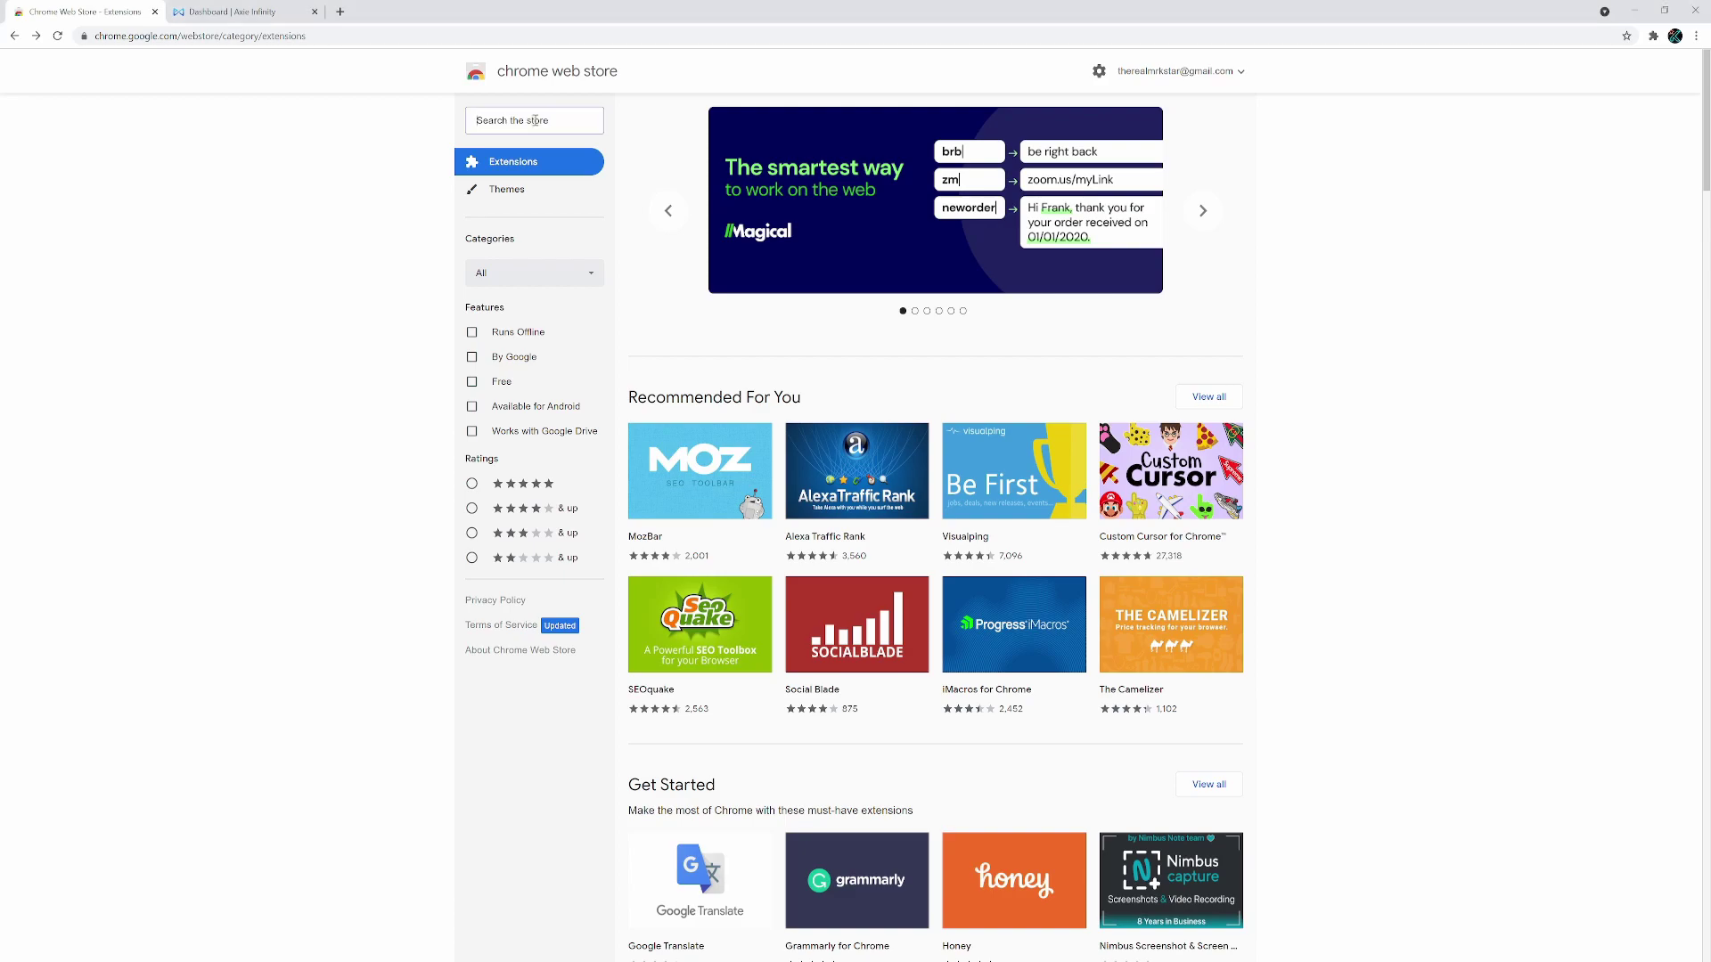
{"action": "type", "text": "ronin"}
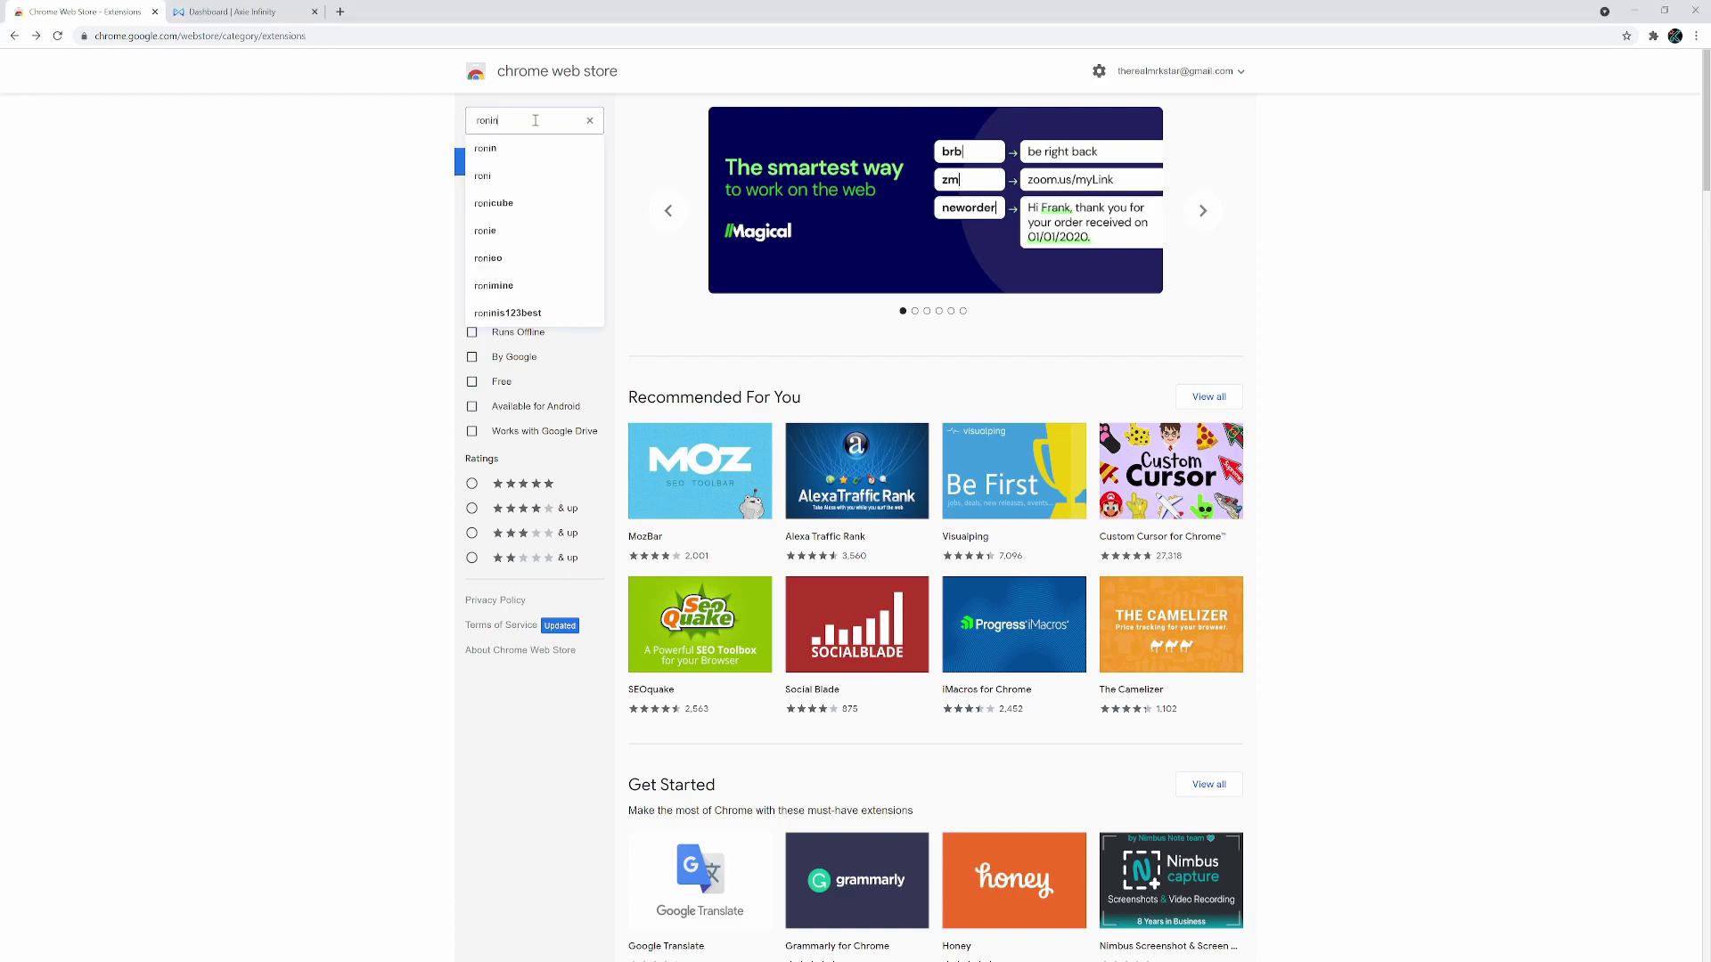
{"action": "left_click", "coordinate": [525, 176]}
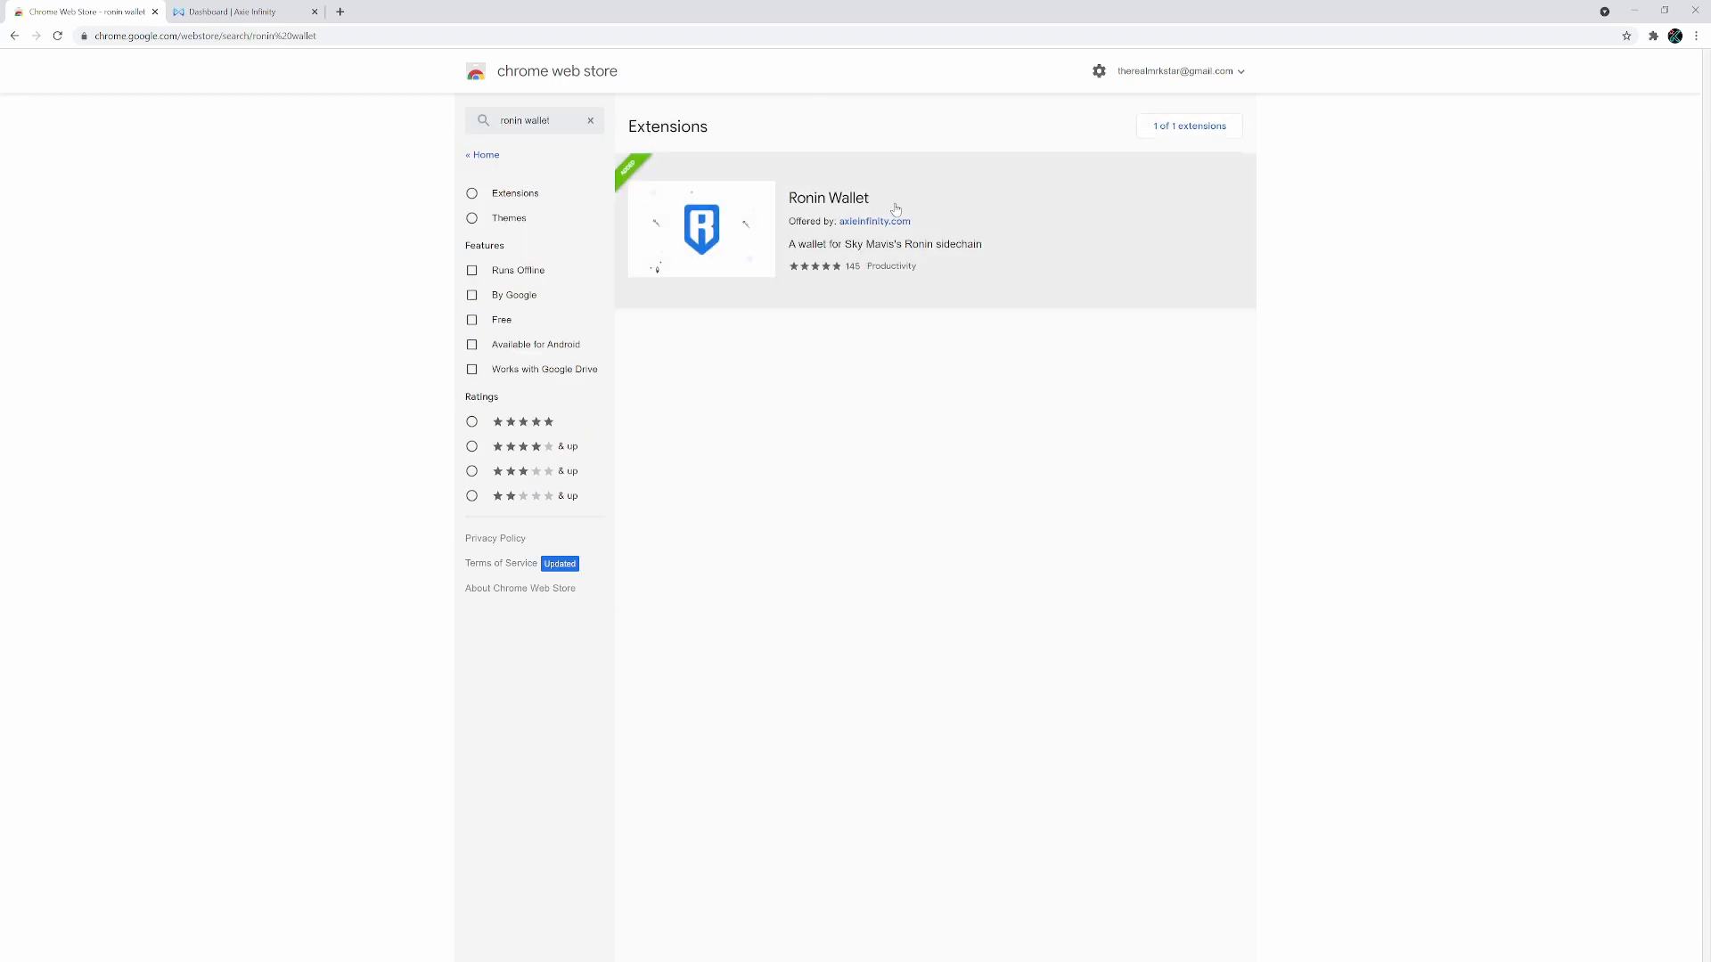
{"action": "left_click", "coordinate": [954, 214]}
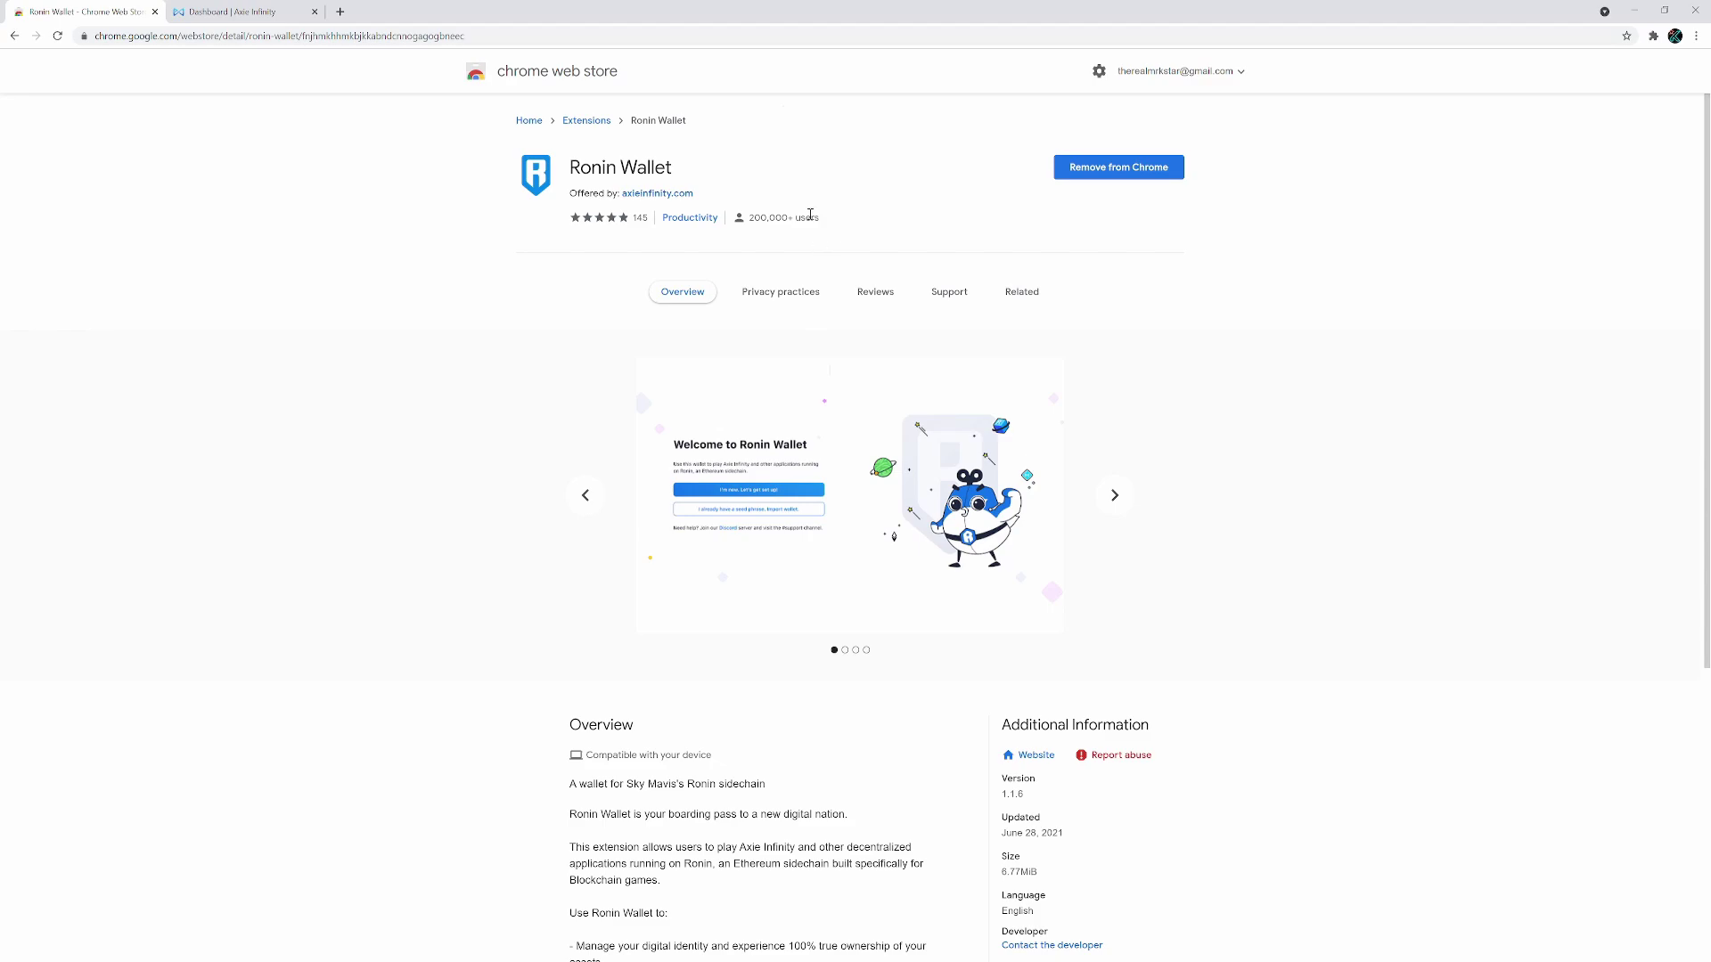
Search the store for 'metamask' and view the MetaMask extension page
{"action": "left_click", "coordinate": [15, 36]}
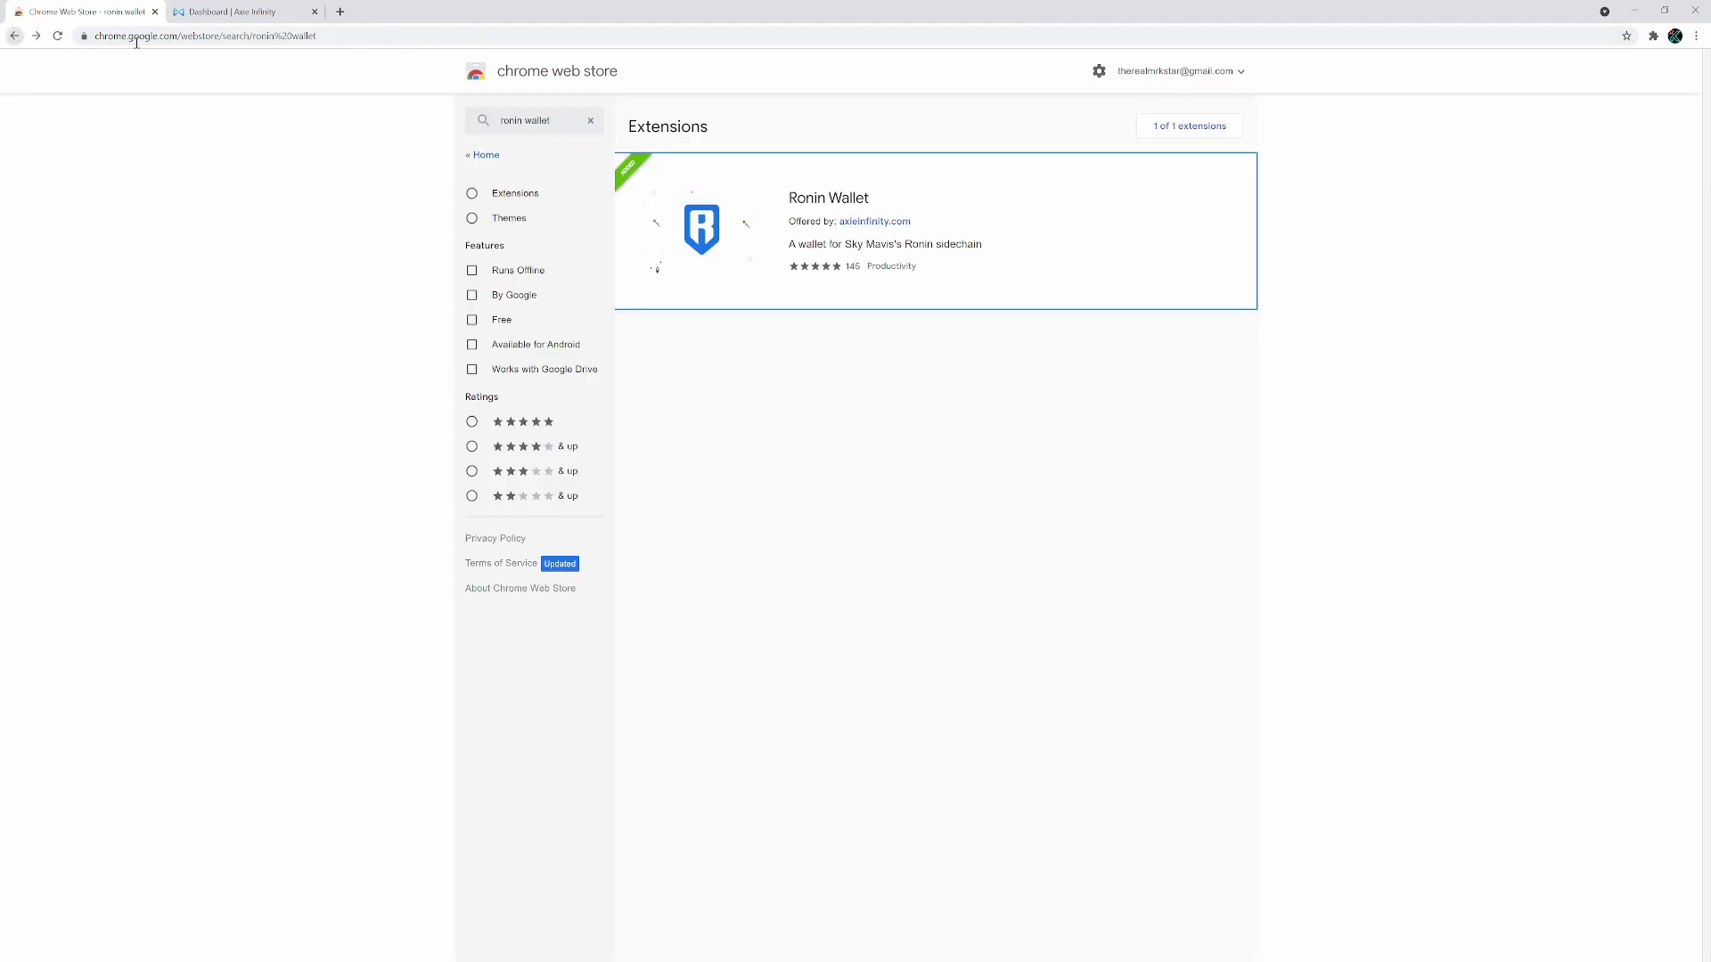
{"action": "type", "text": "metamask"}
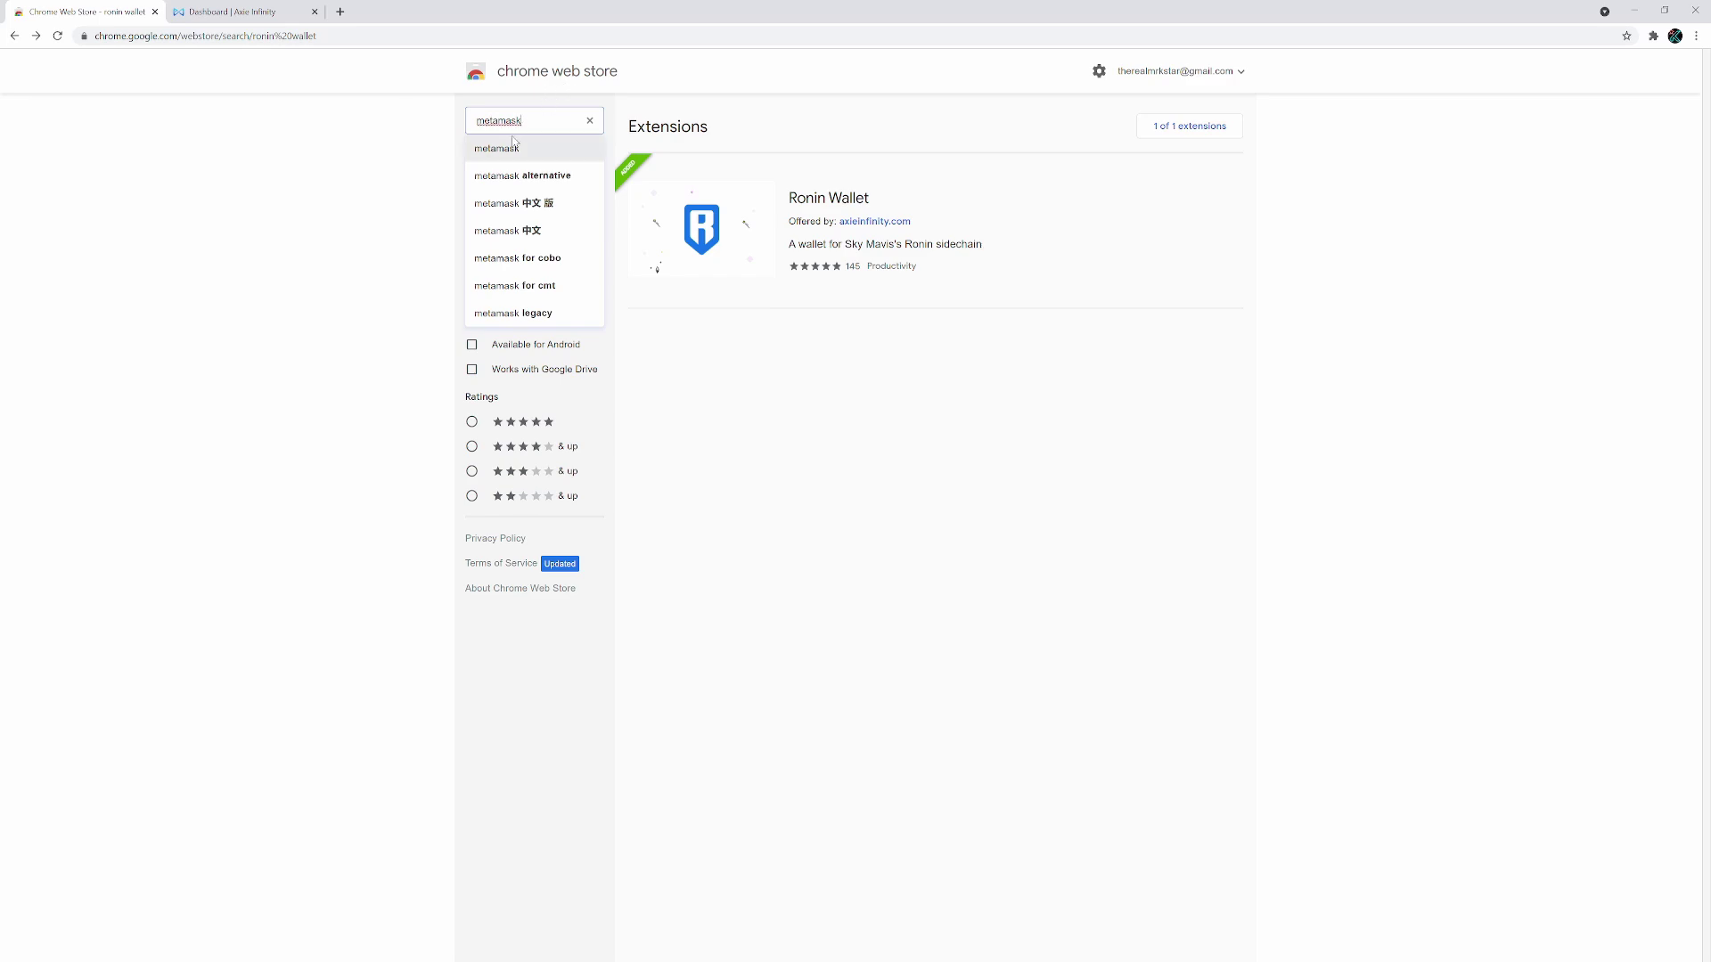
{"action": "left_click", "coordinate": [514, 141]}
{"action": "left_click", "coordinate": [1005, 215]}
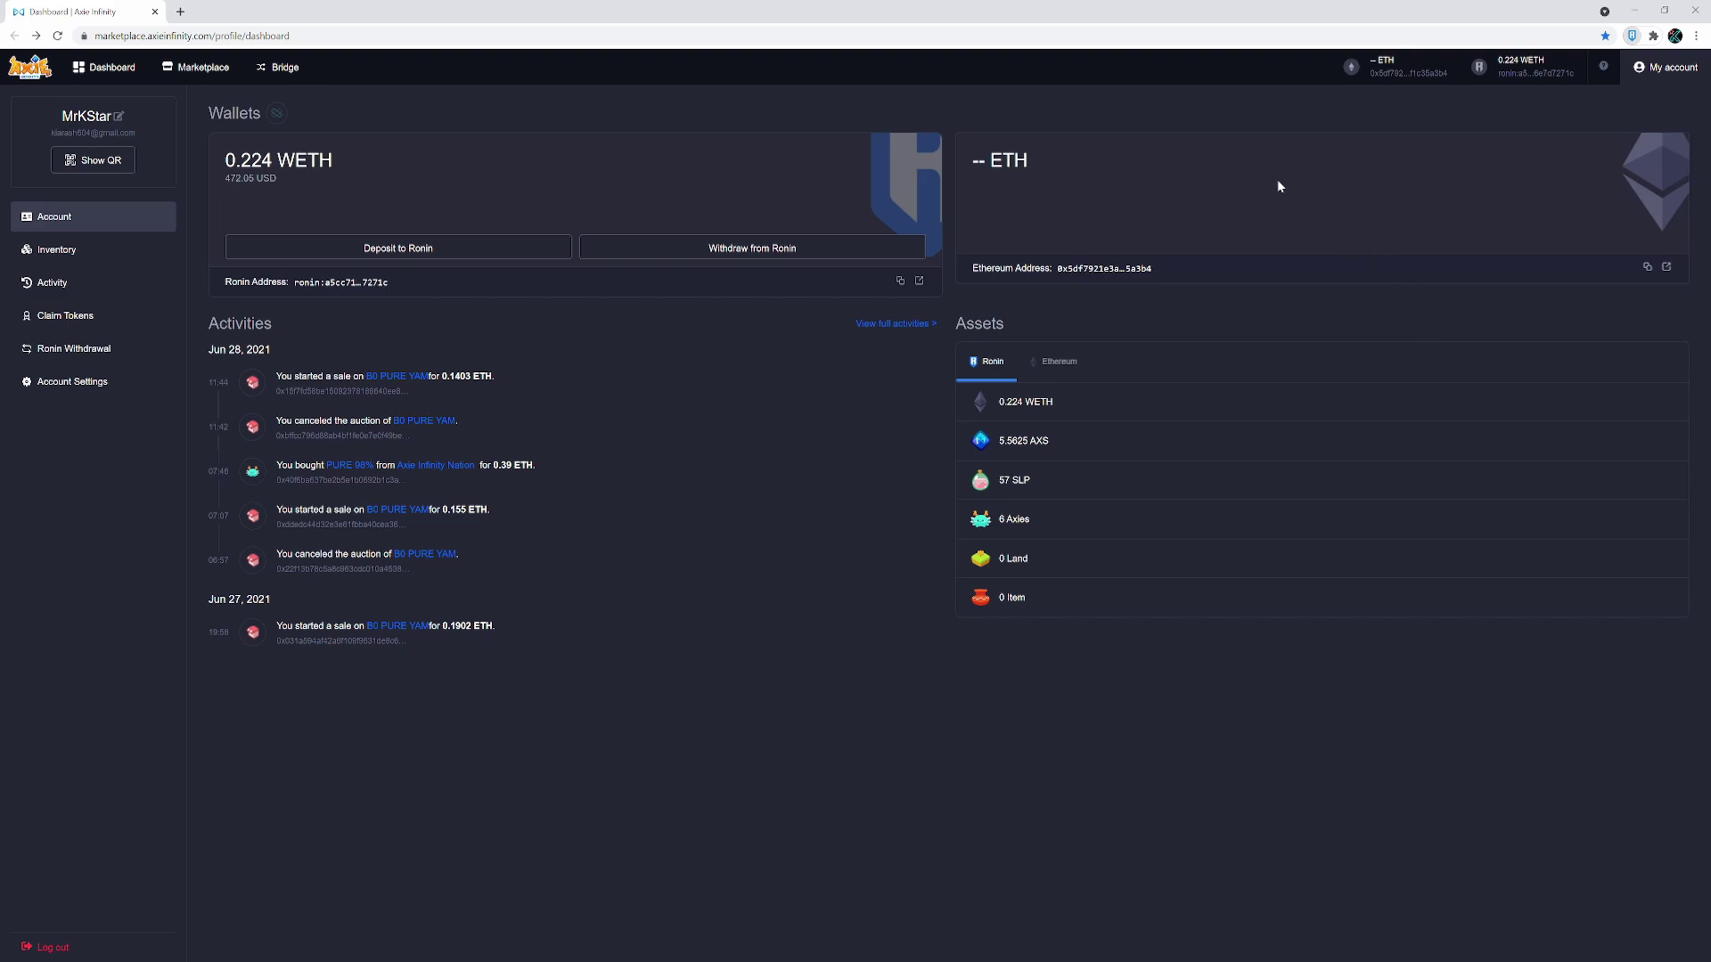
Reload the Axie Infinity dashboard to refresh the WETH, AXS, SLP and ETH balances
{"action": "left_click", "coordinate": [57, 35]}
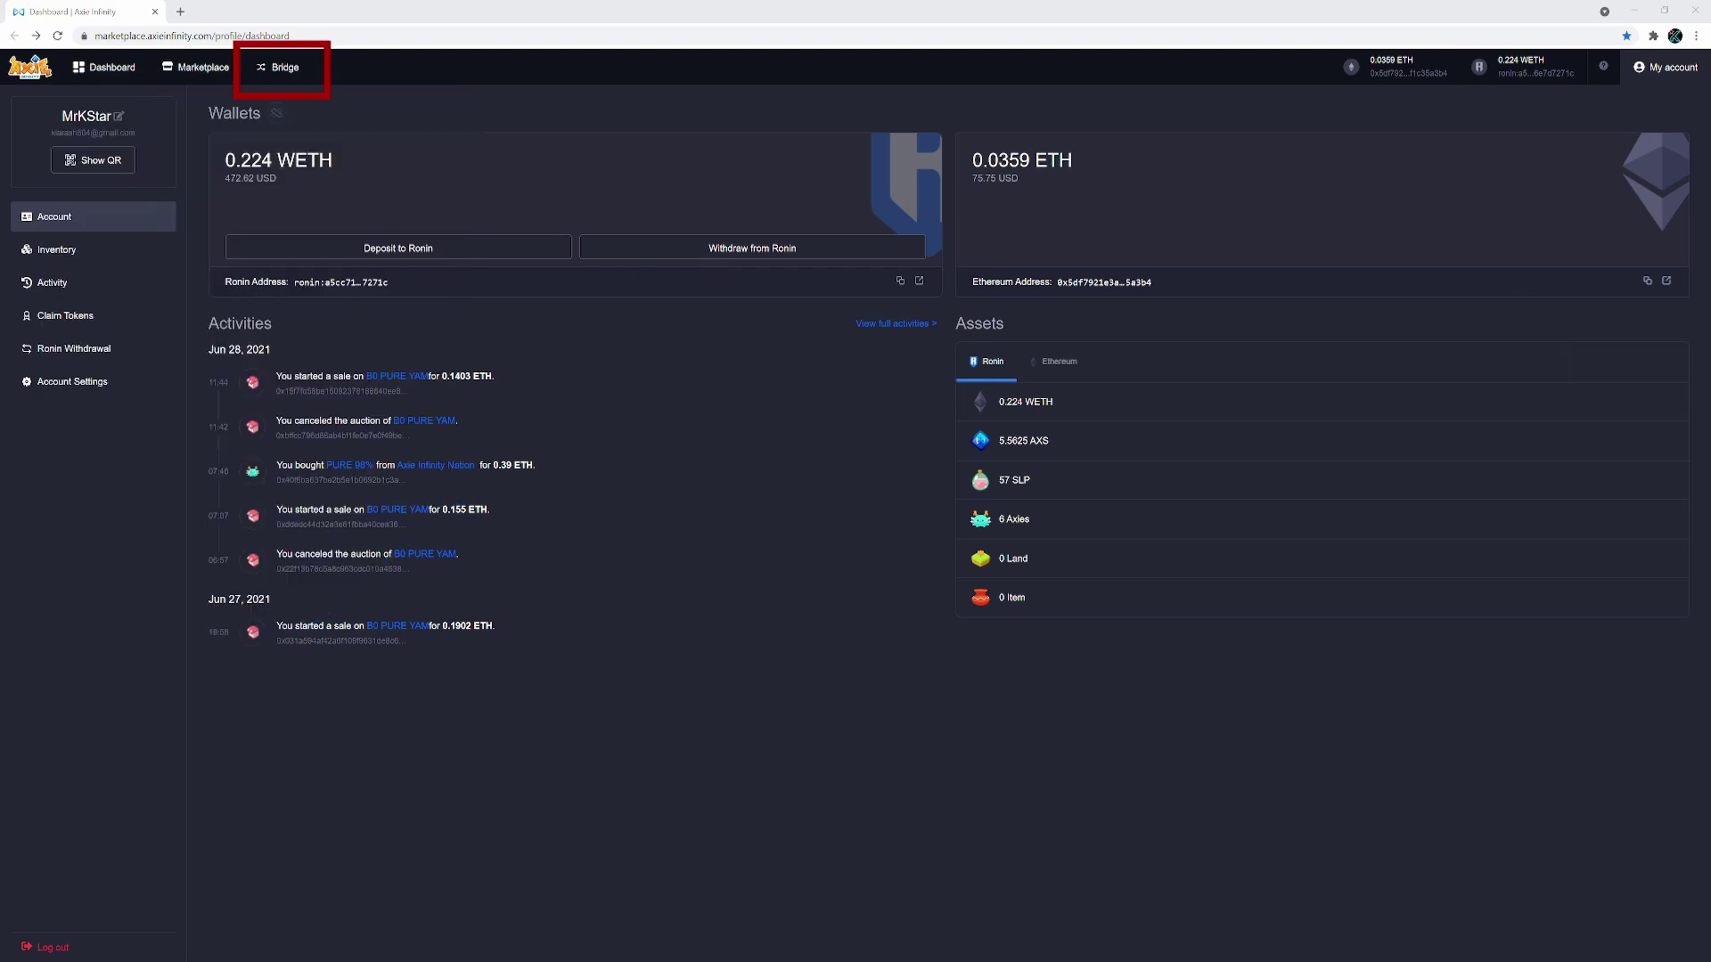
Open Ronin Bridge and start a Deposit from Ethereum Network to Ronin Network
{"action": "left_click", "coordinate": [284, 67]}
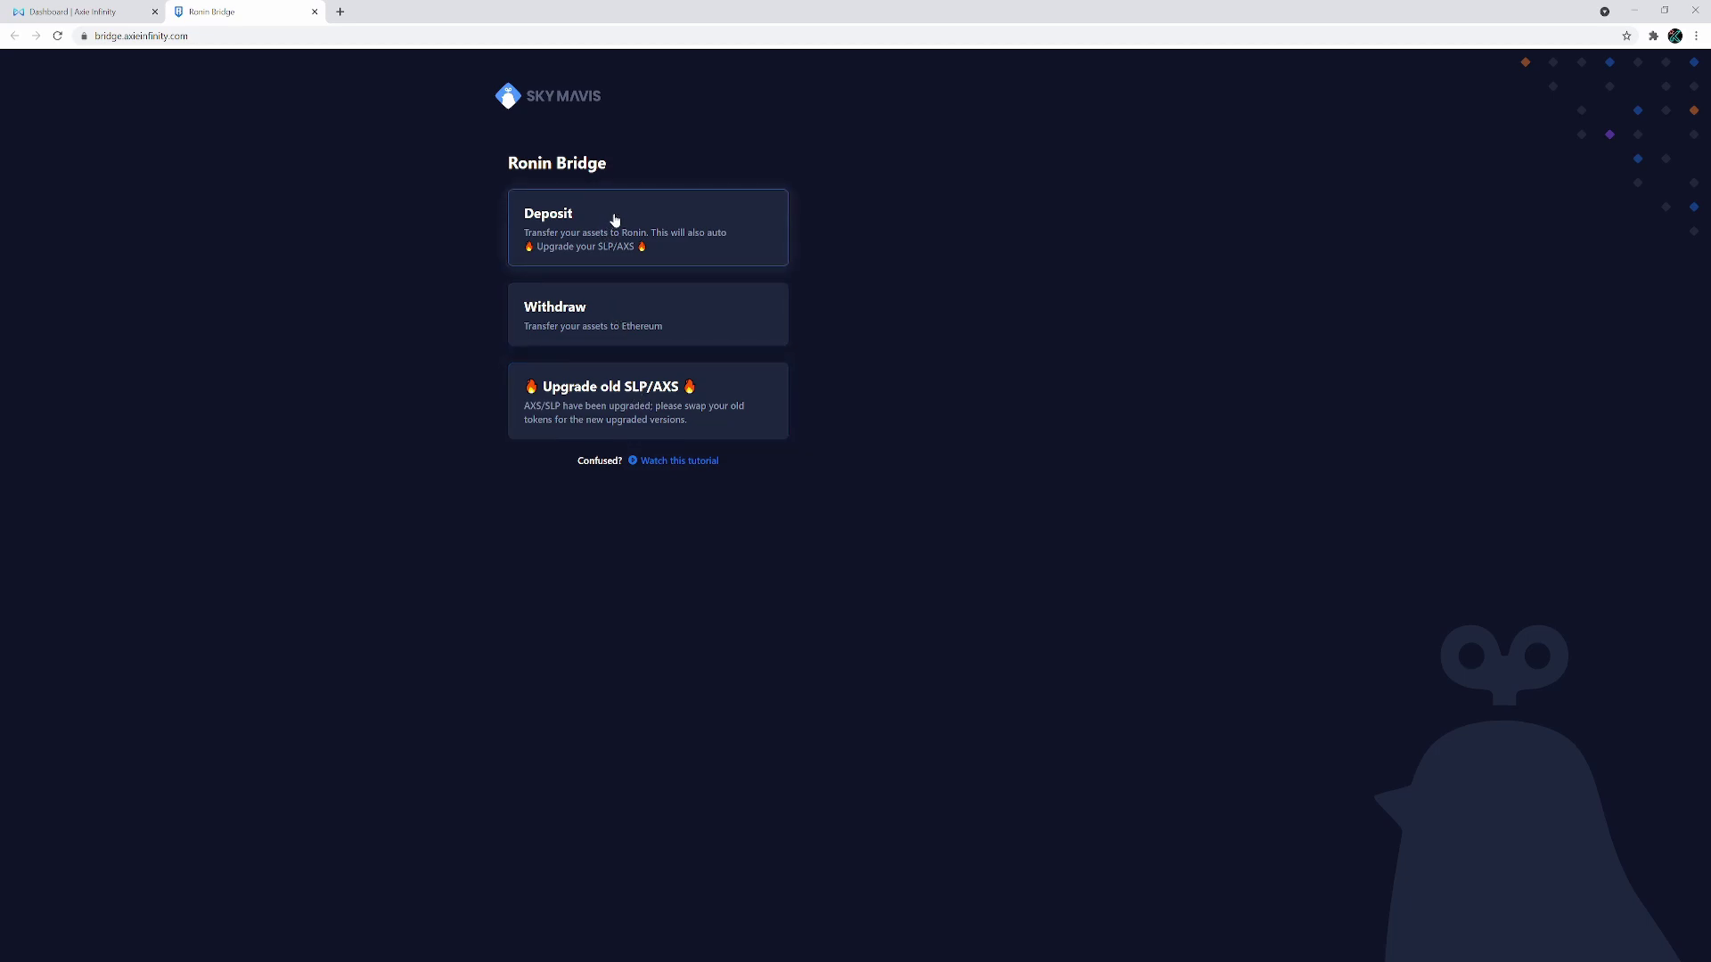
{"action": "left_click", "coordinate": [658, 231]}
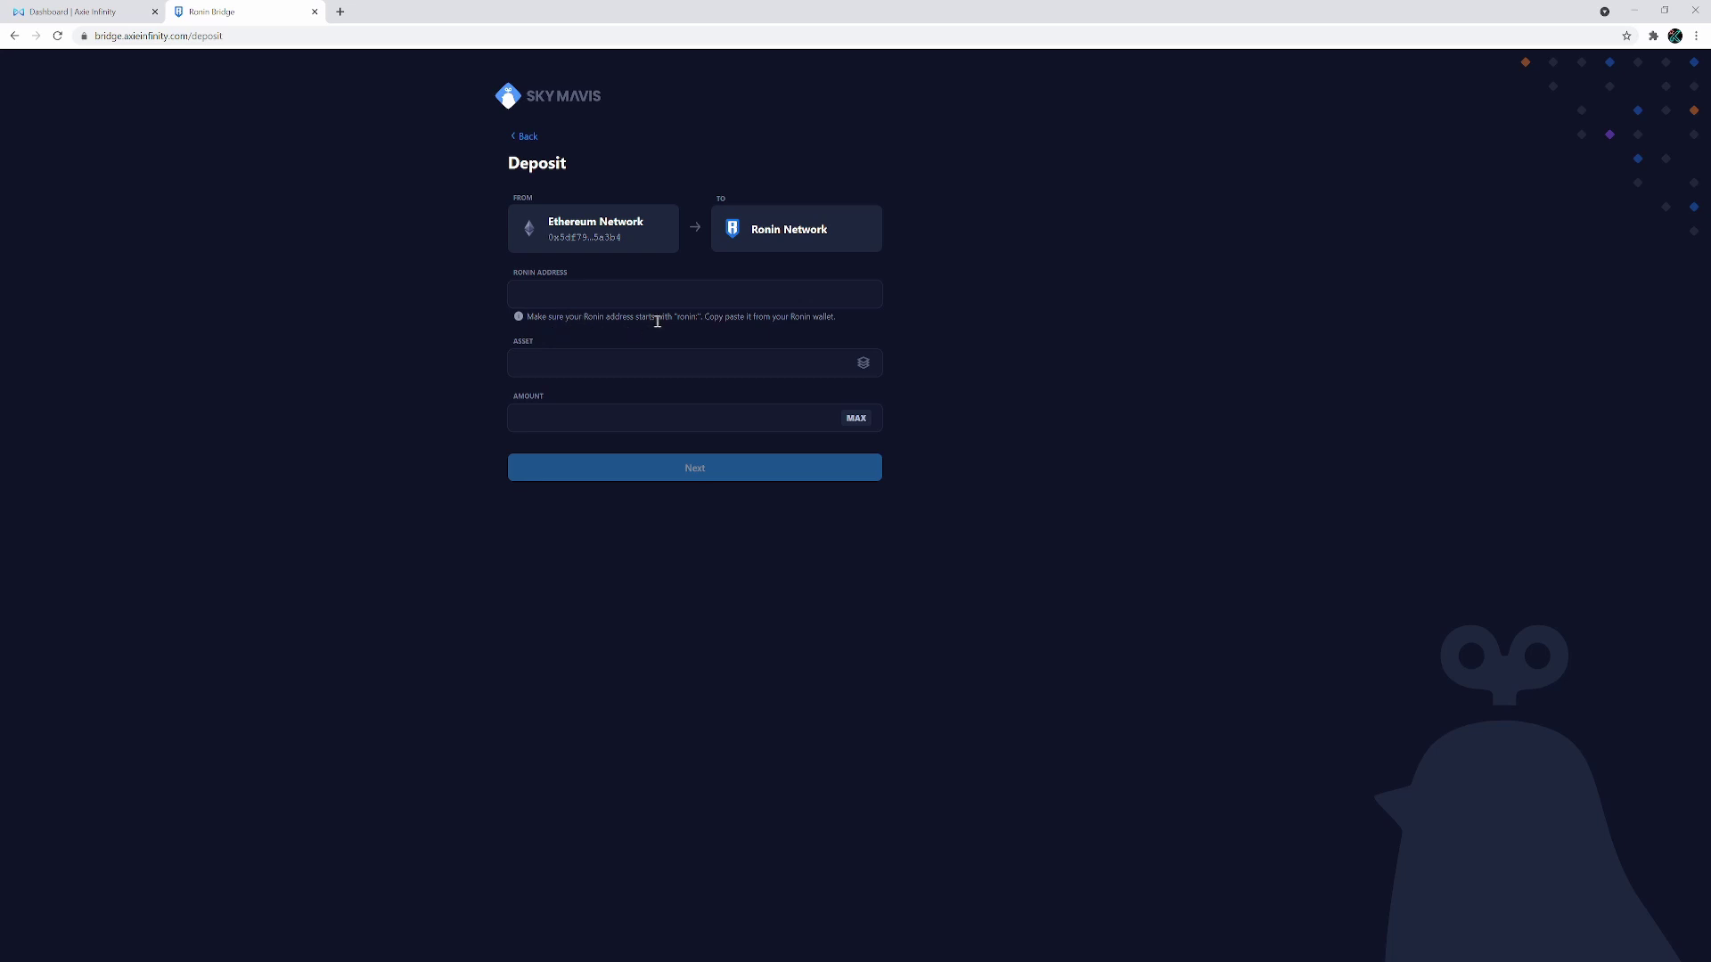
Paste the Ronin wallet address from the dashboard into the deposit form's Ronin Address field
{"action": "left_click", "coordinate": [75, 12]}
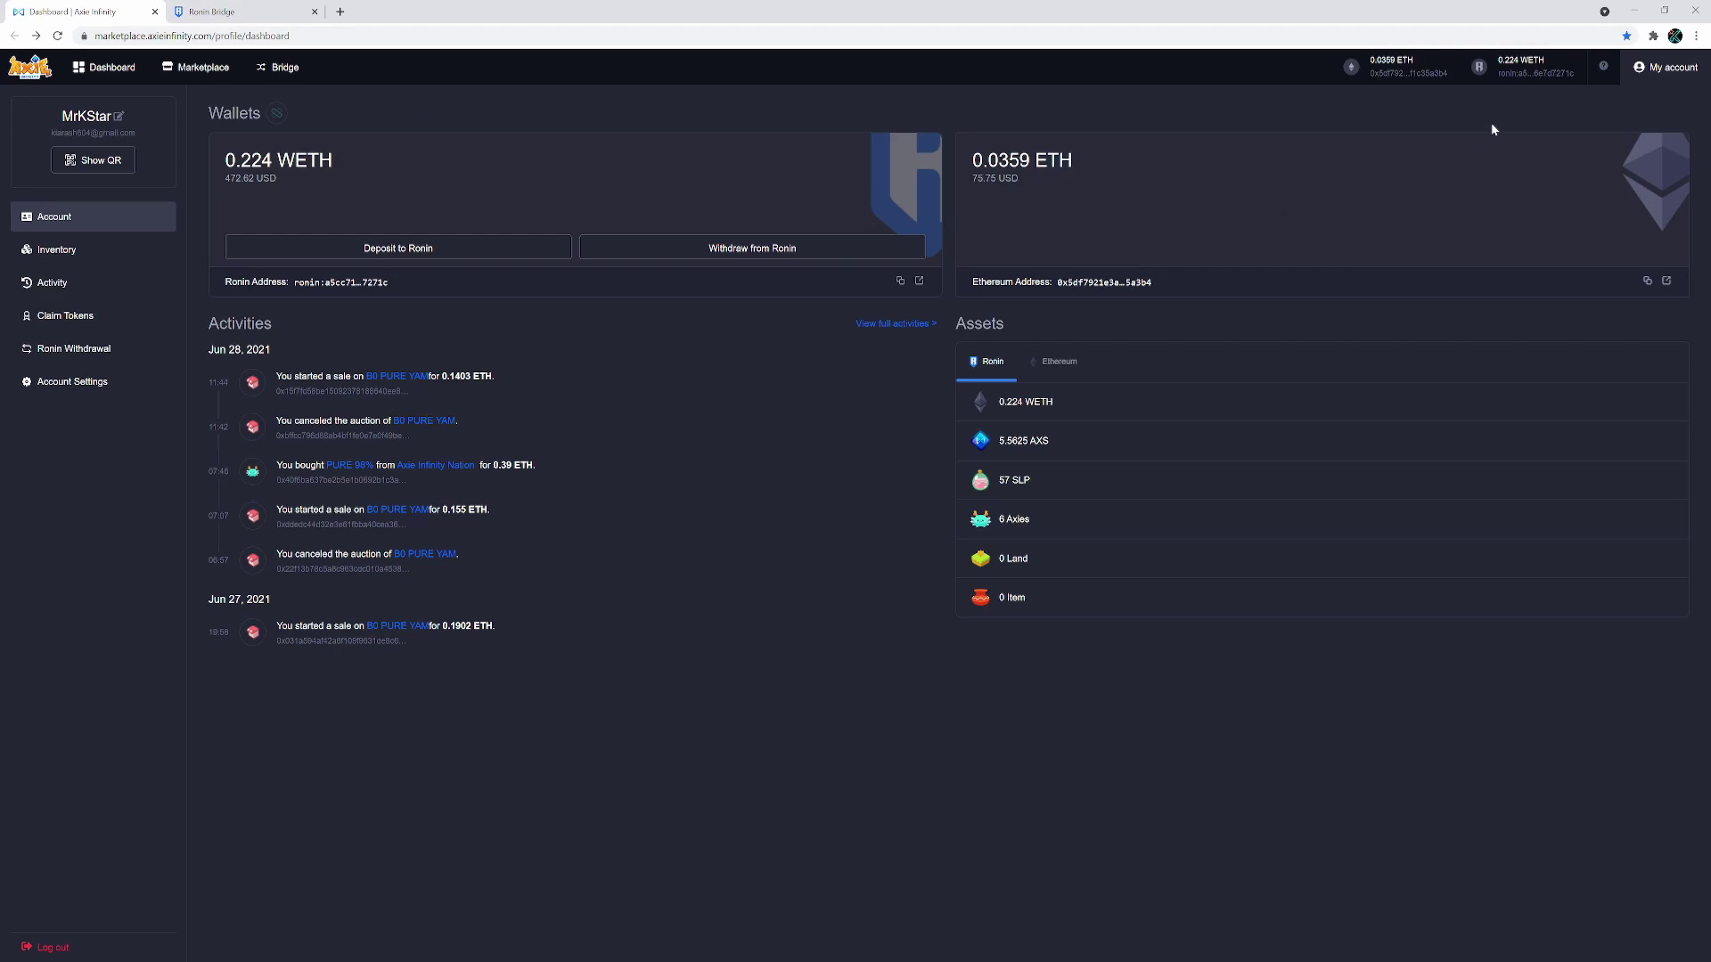
{"action": "left_click", "coordinate": [1525, 76]}
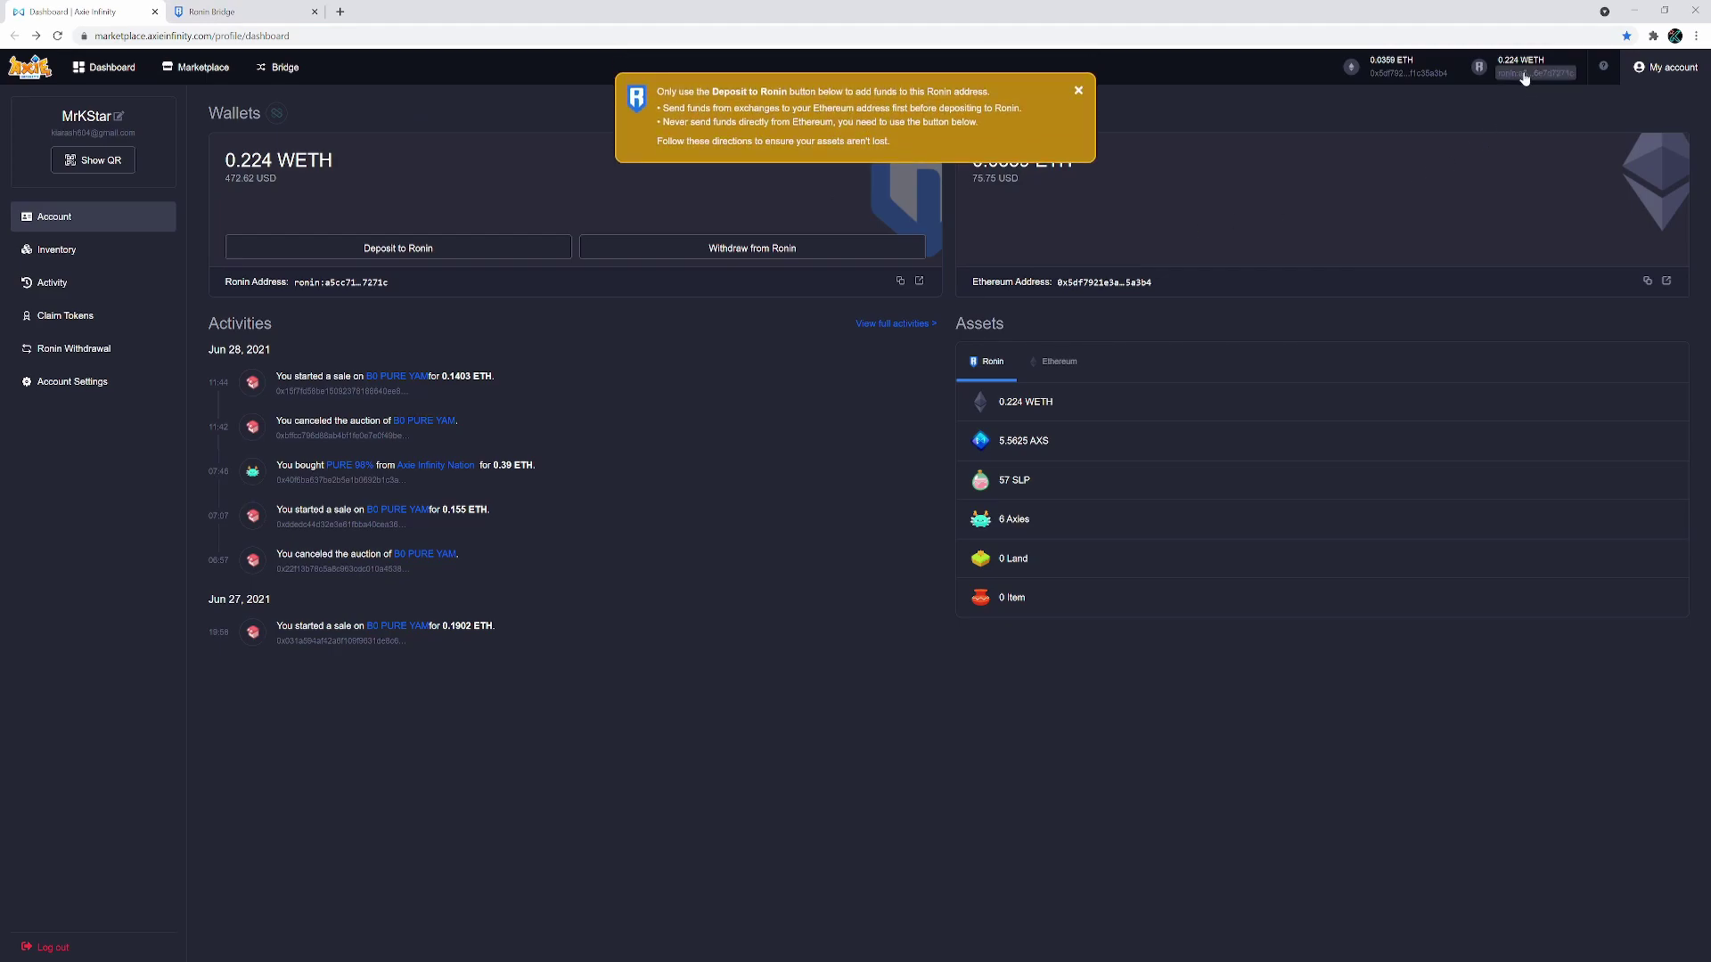
{"action": "left_click", "coordinate": [223, 10]}
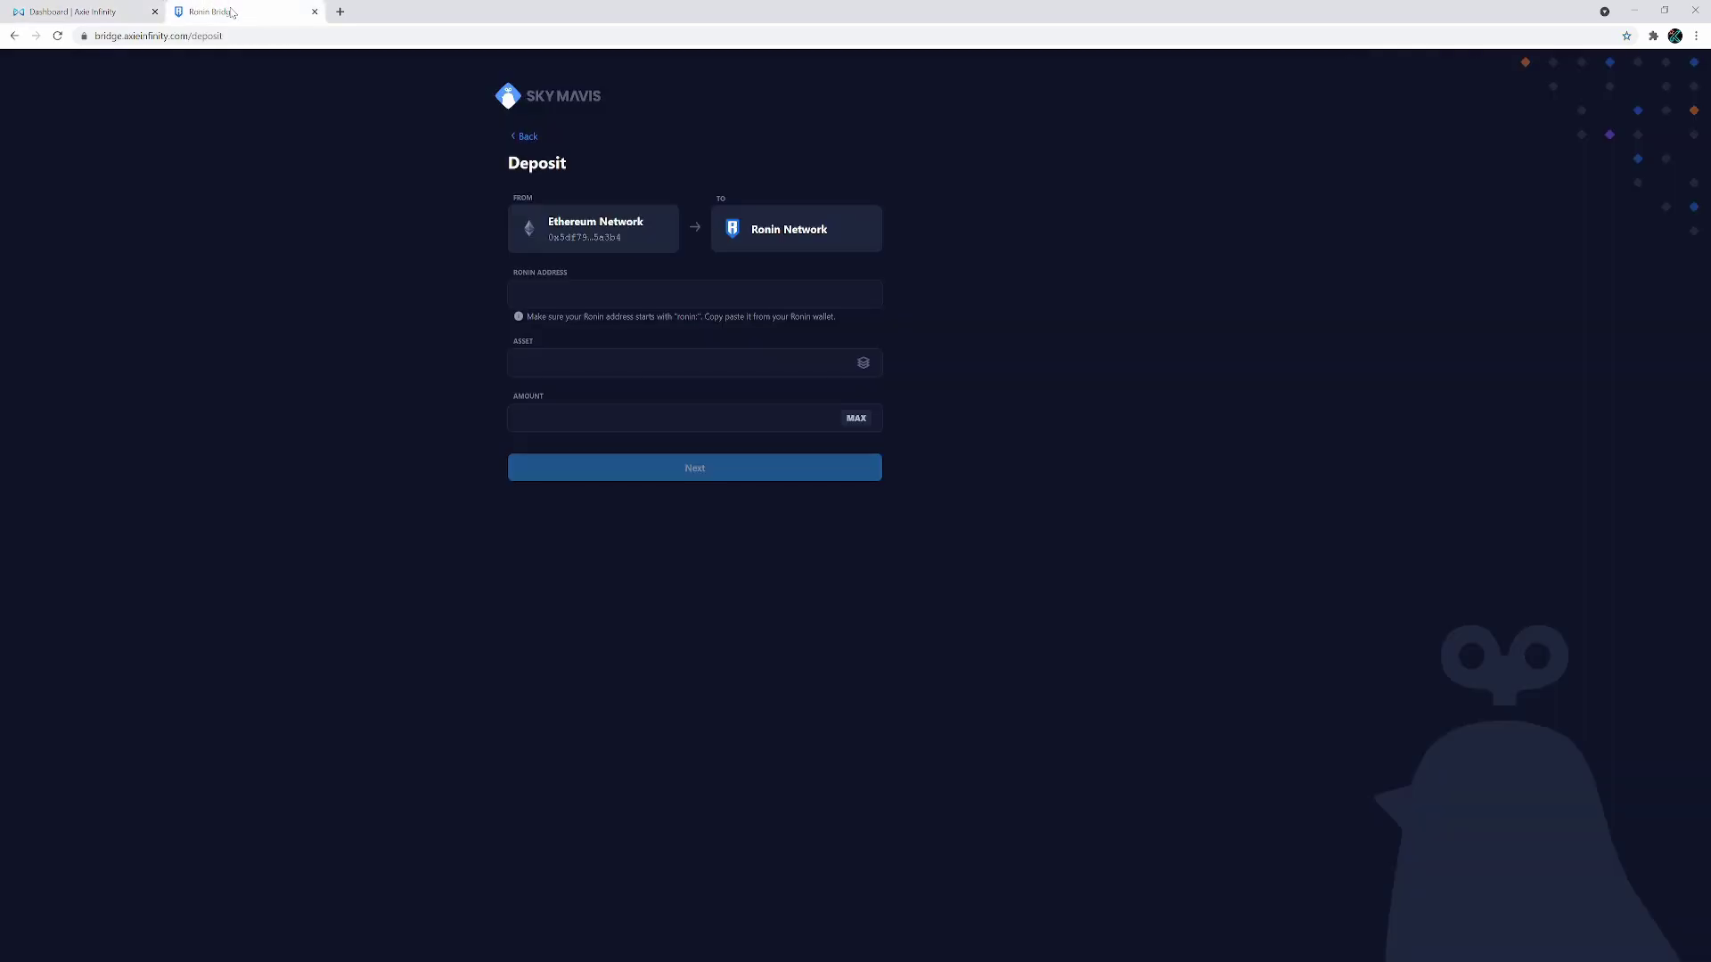
{"action": "left_click", "coordinate": [610, 299]}
{"action": "type", "text": "ronin:a5cc71da6269a543380d93e52ad5c9a6e7d7271c"}
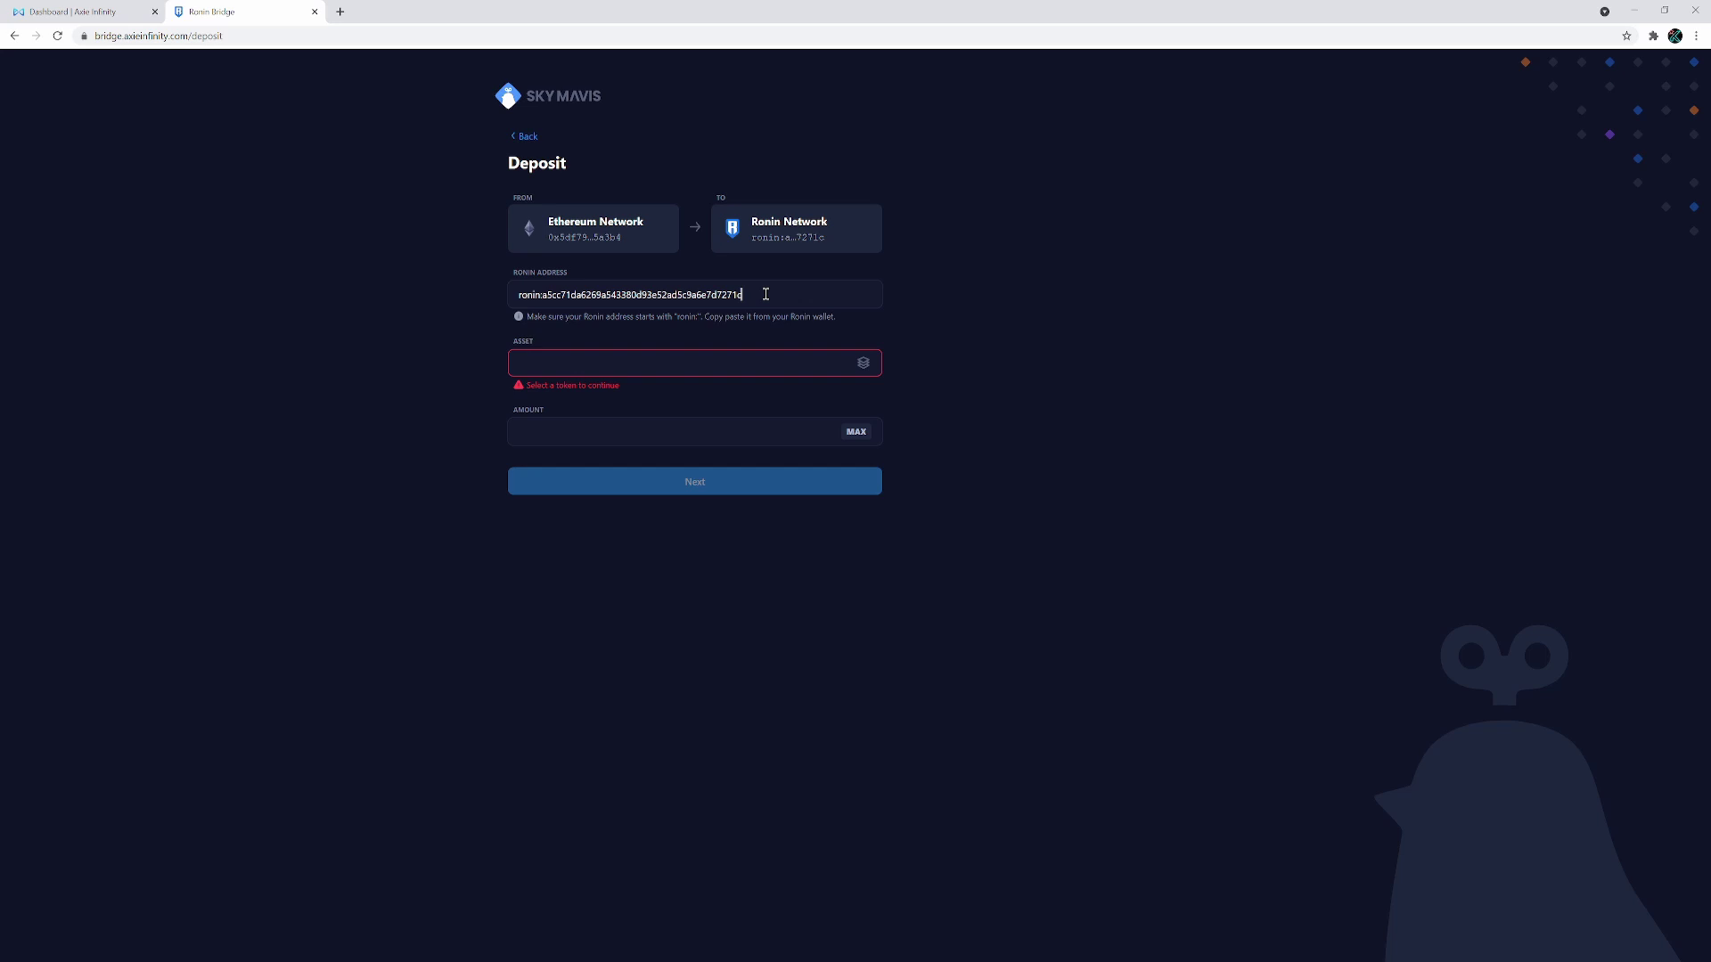
Select ETH as the deposit asset with the maximum amount, 0.035901245646585709
{"action": "left_click", "coordinate": [866, 367]}
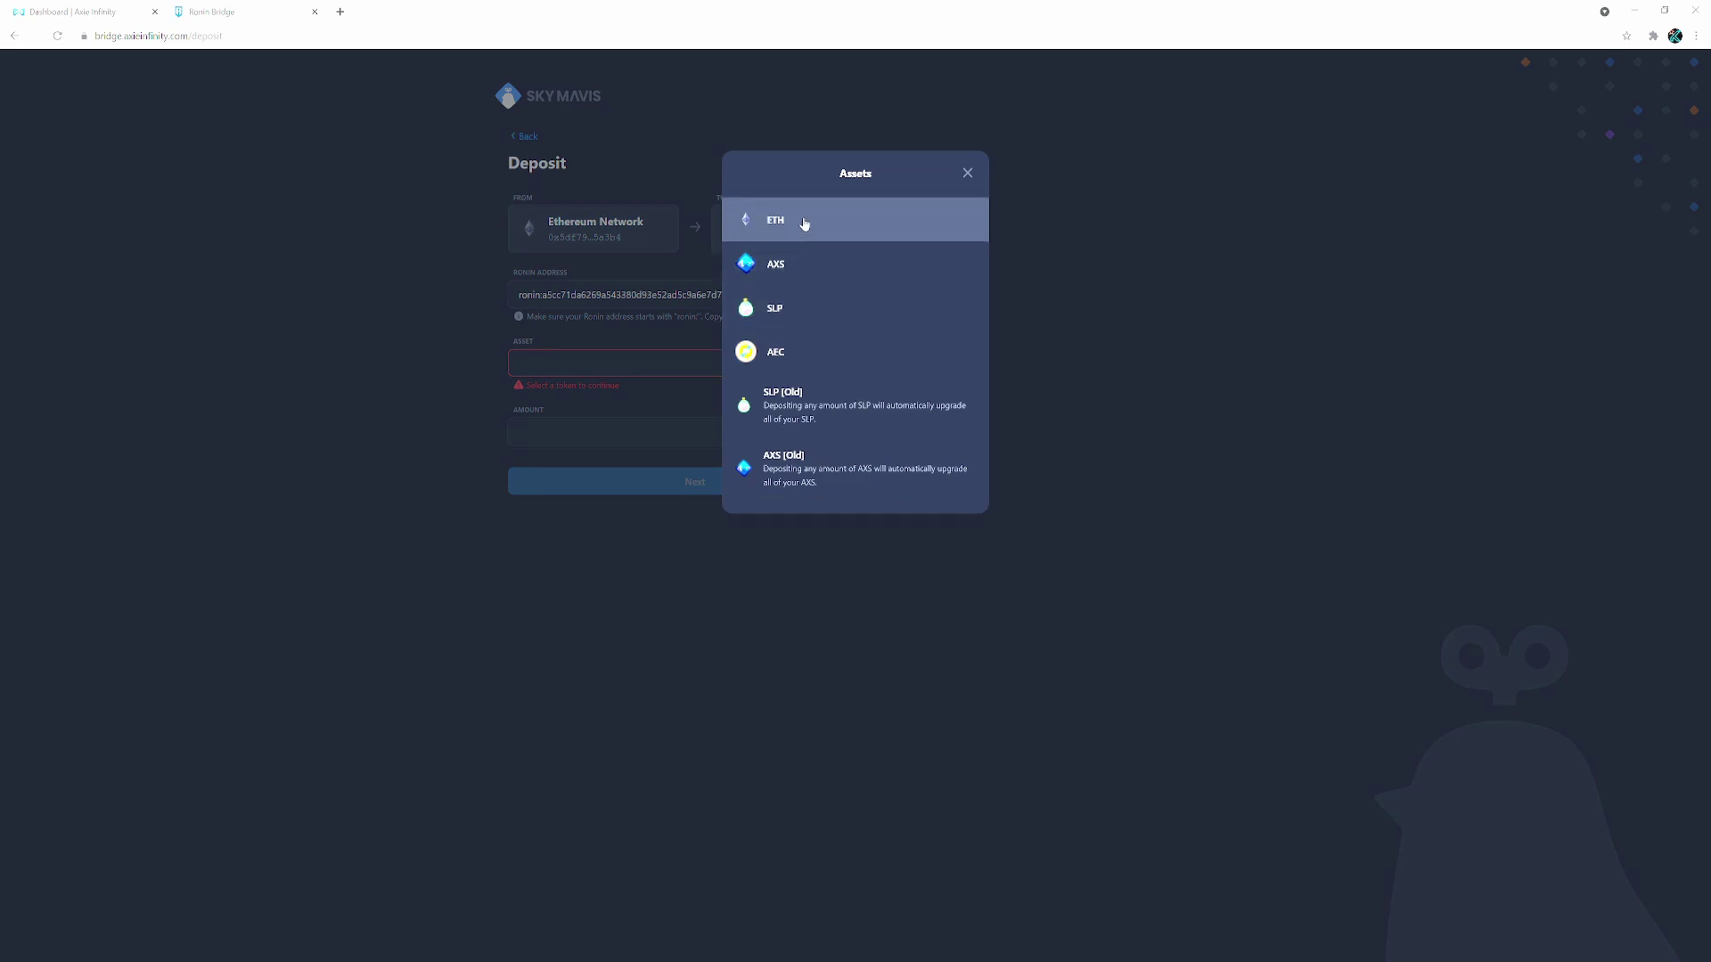
{"action": "left_click", "coordinate": [804, 223]}
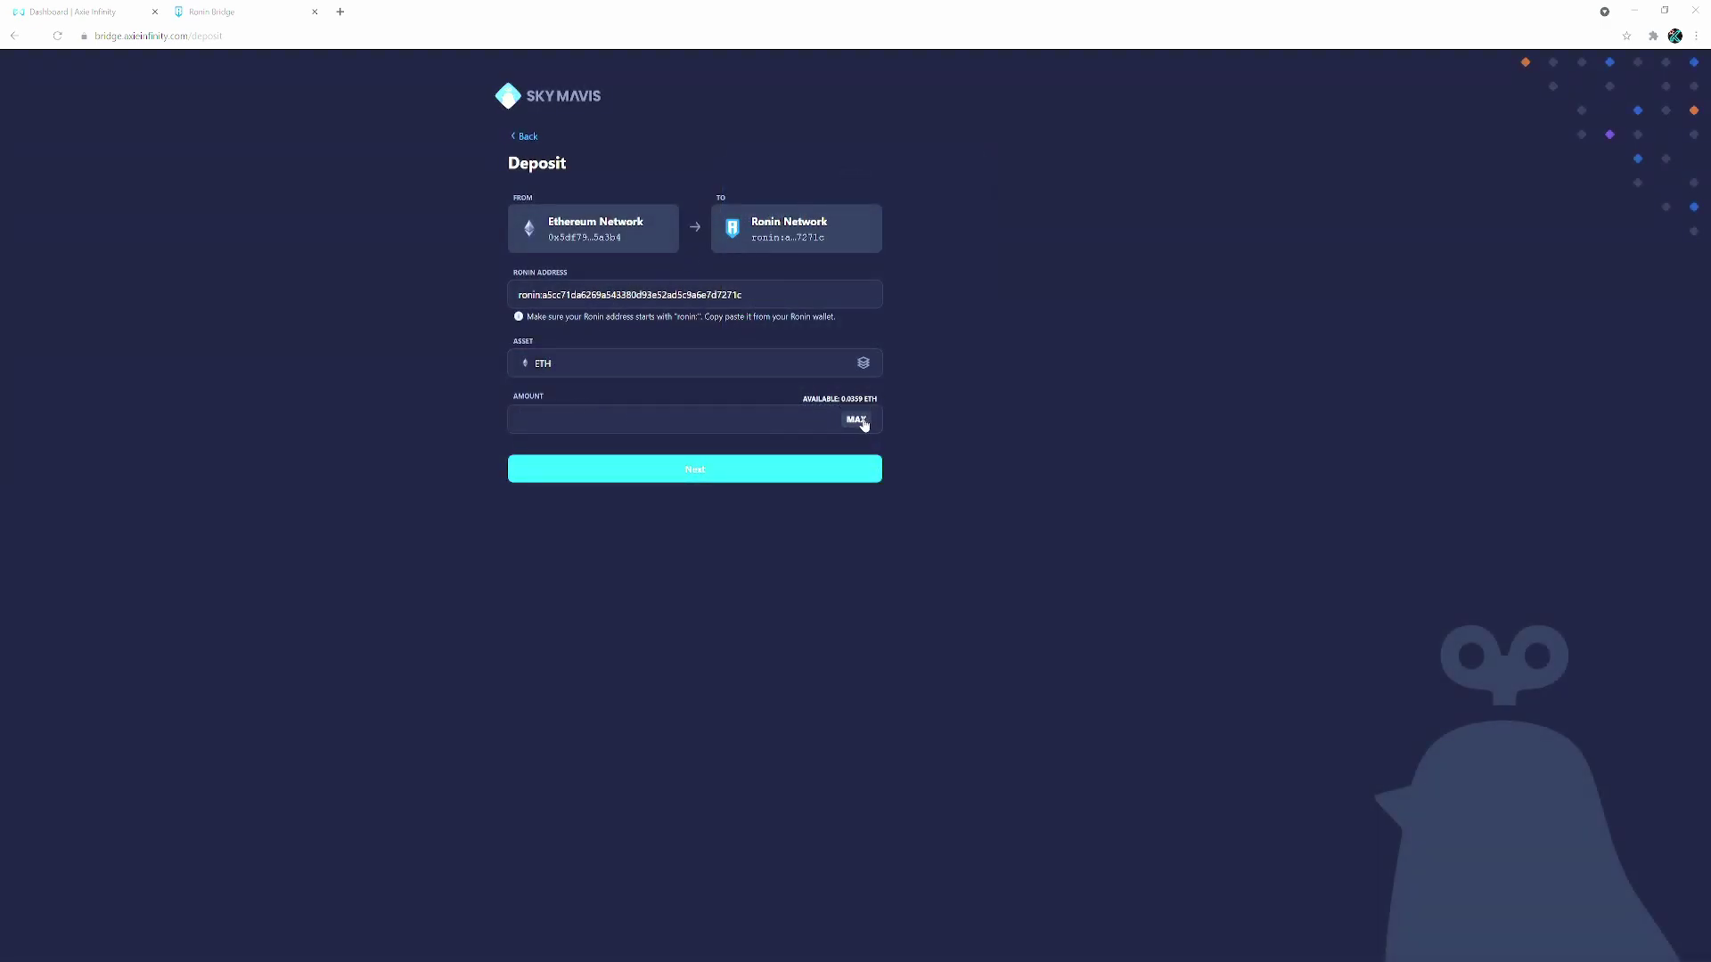
{"action": "left_click", "coordinate": [858, 420]}
Submit the ETH deposit, reject it in MetaMask for insufficient funds, and close the confirmation
{"action": "left_click", "coordinate": [763, 471]}
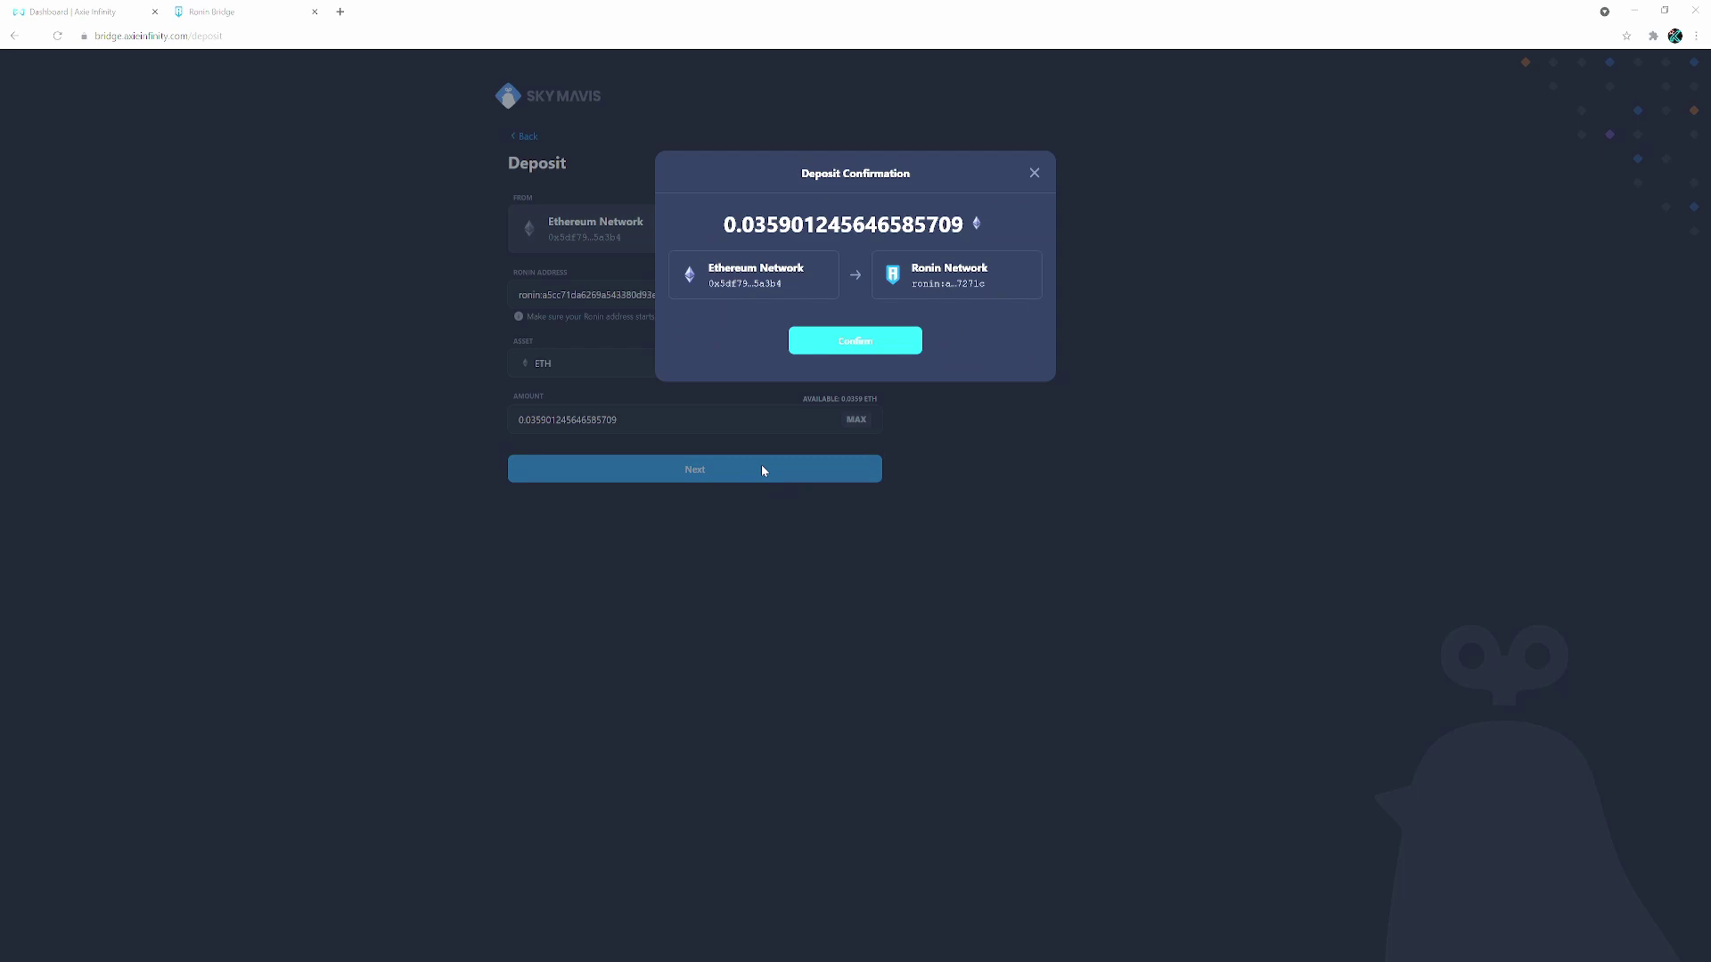
{"action": "left_click", "coordinate": [877, 342]}
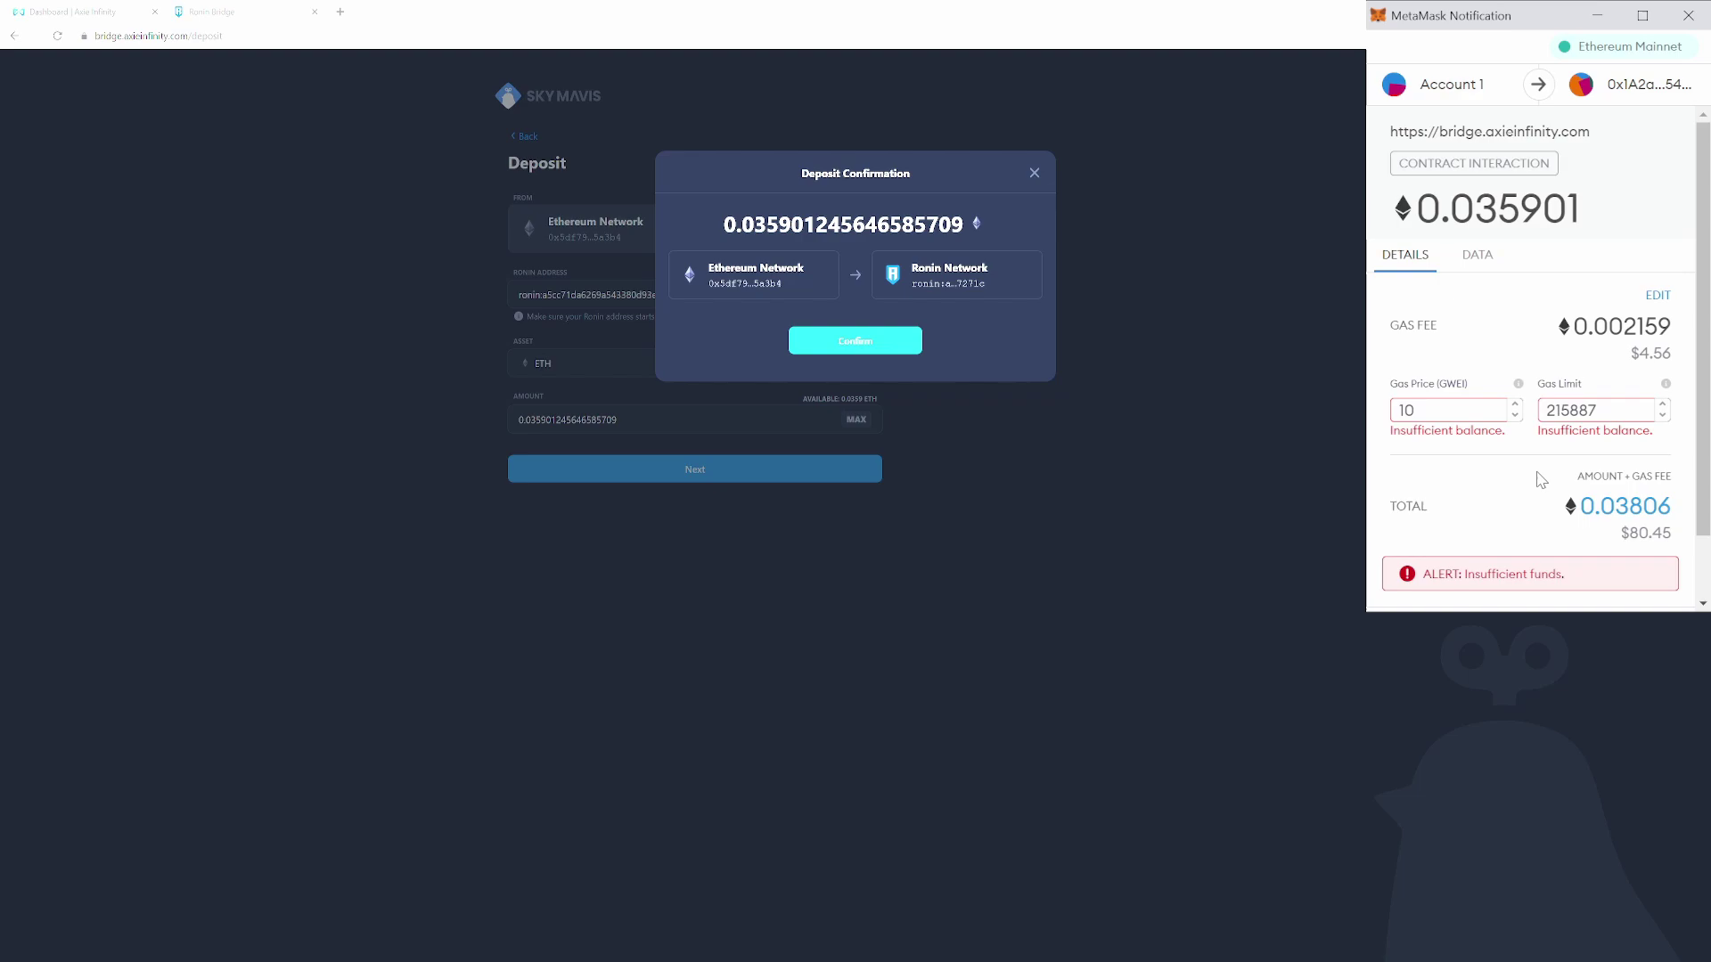
{"action": "scroll", "coordinate": [1523, 450], "scroll_direction": "down", "scroll_amount": 1}
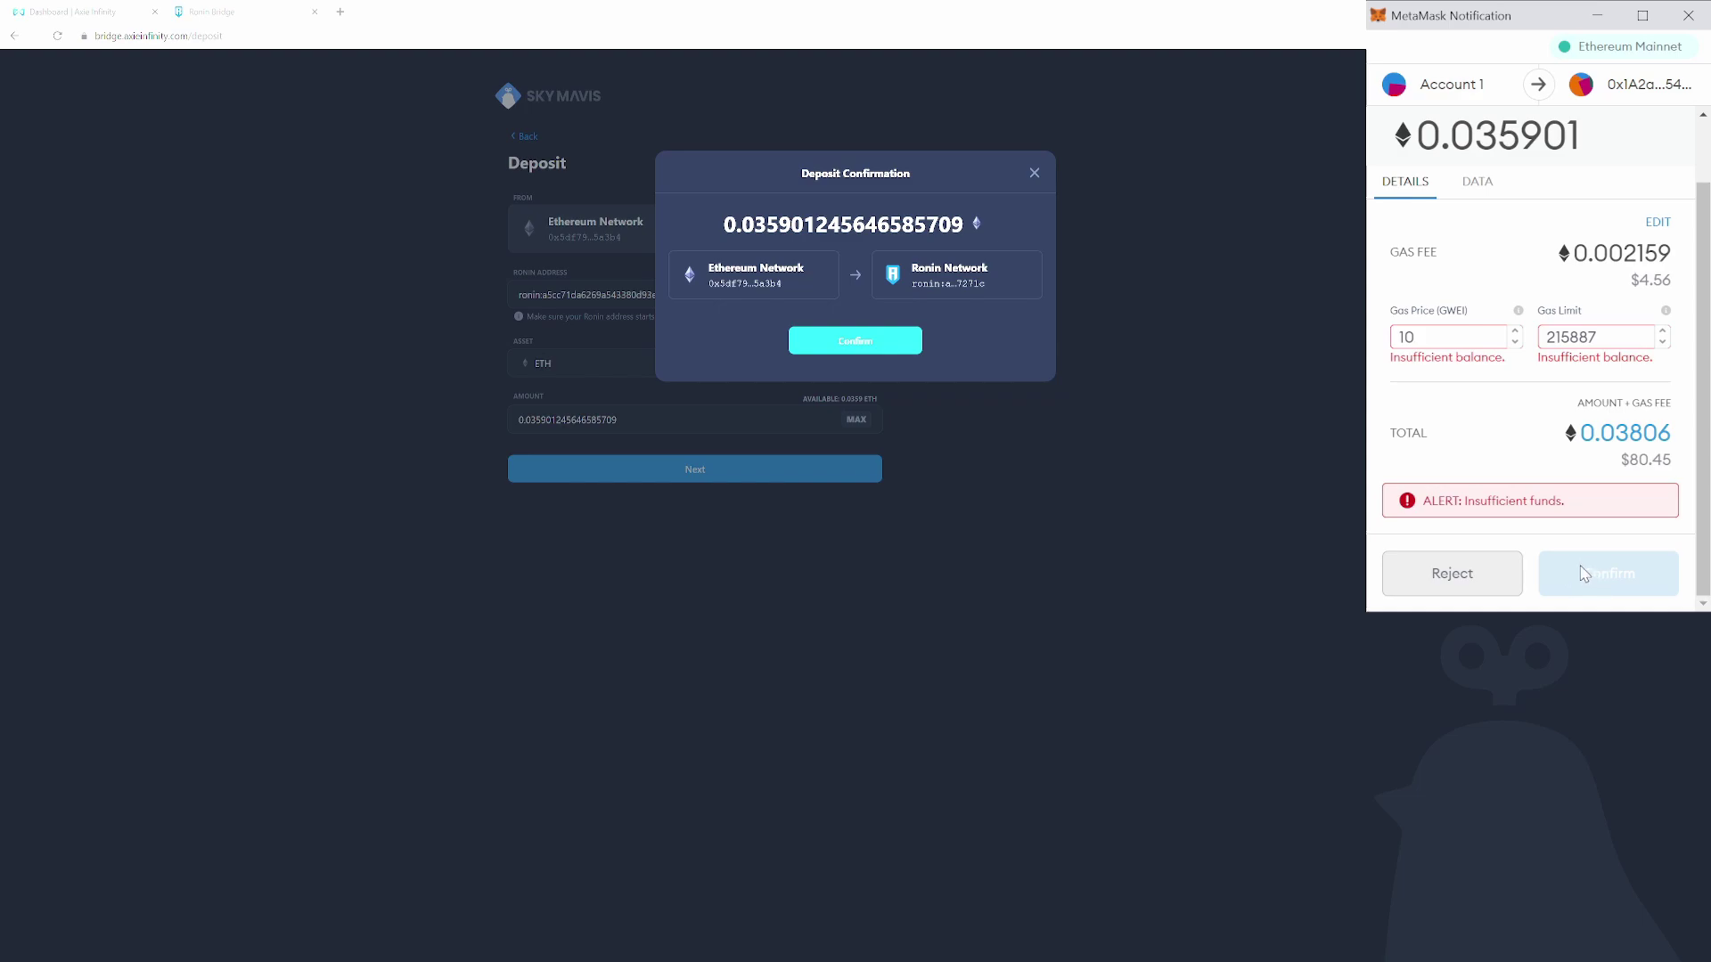
{"action": "left_click", "coordinate": [1448, 573]}
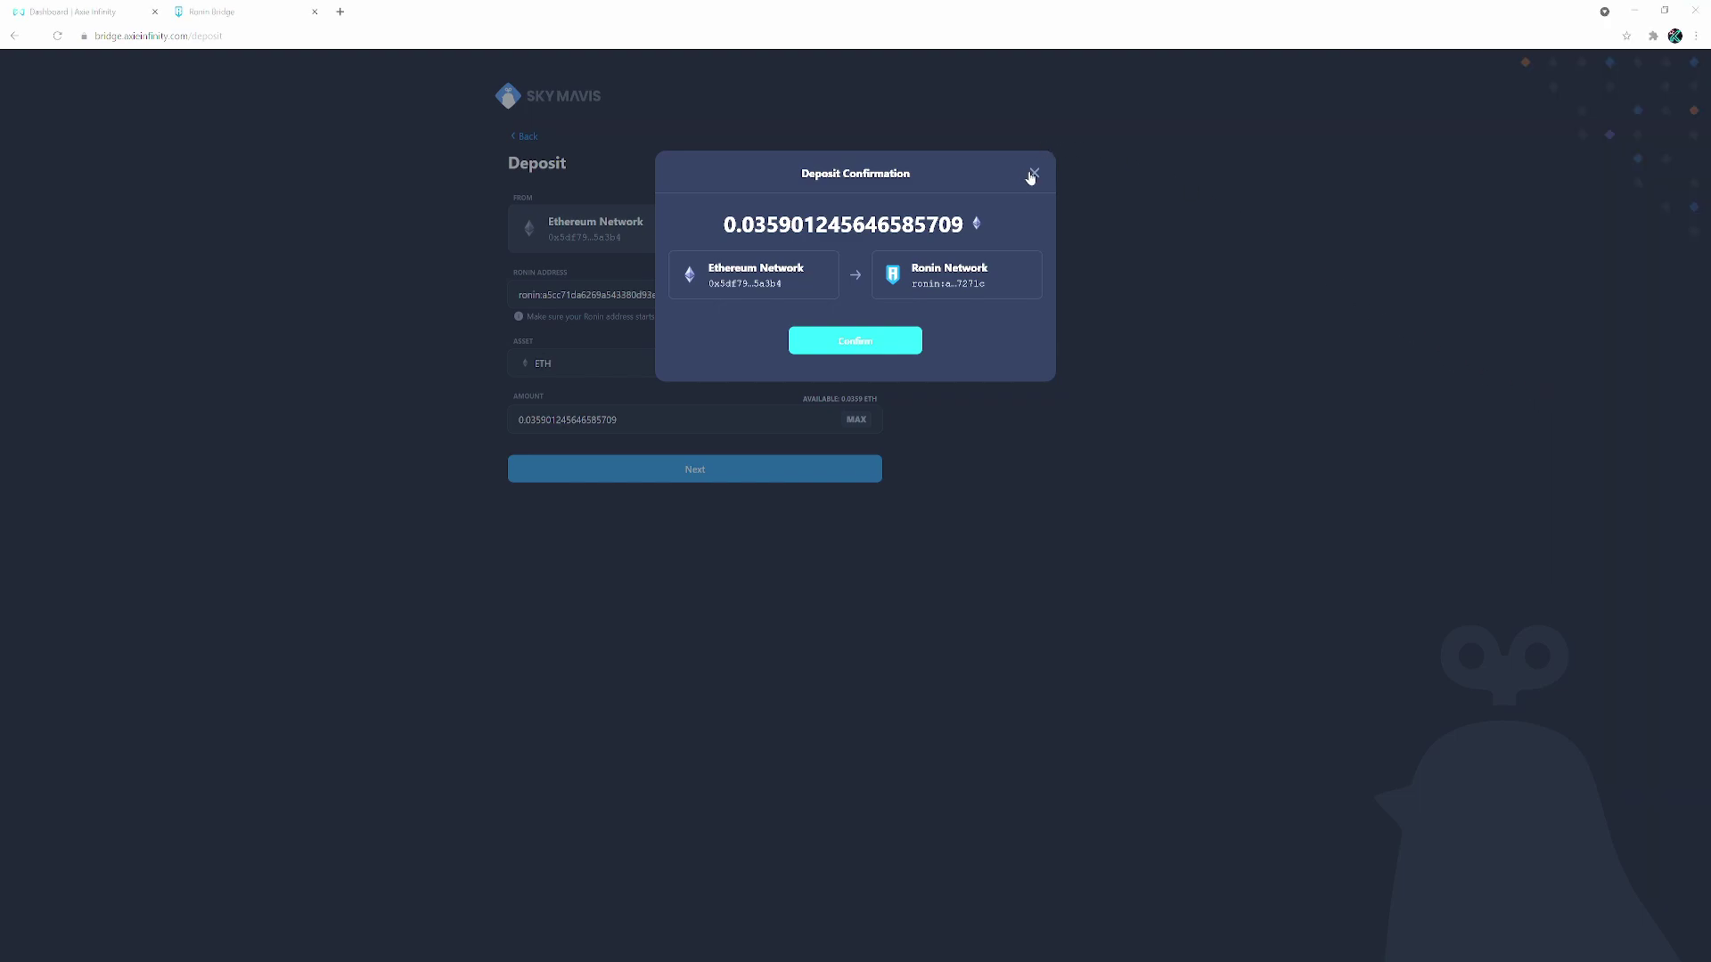
{"action": "left_click", "coordinate": [1034, 173]}
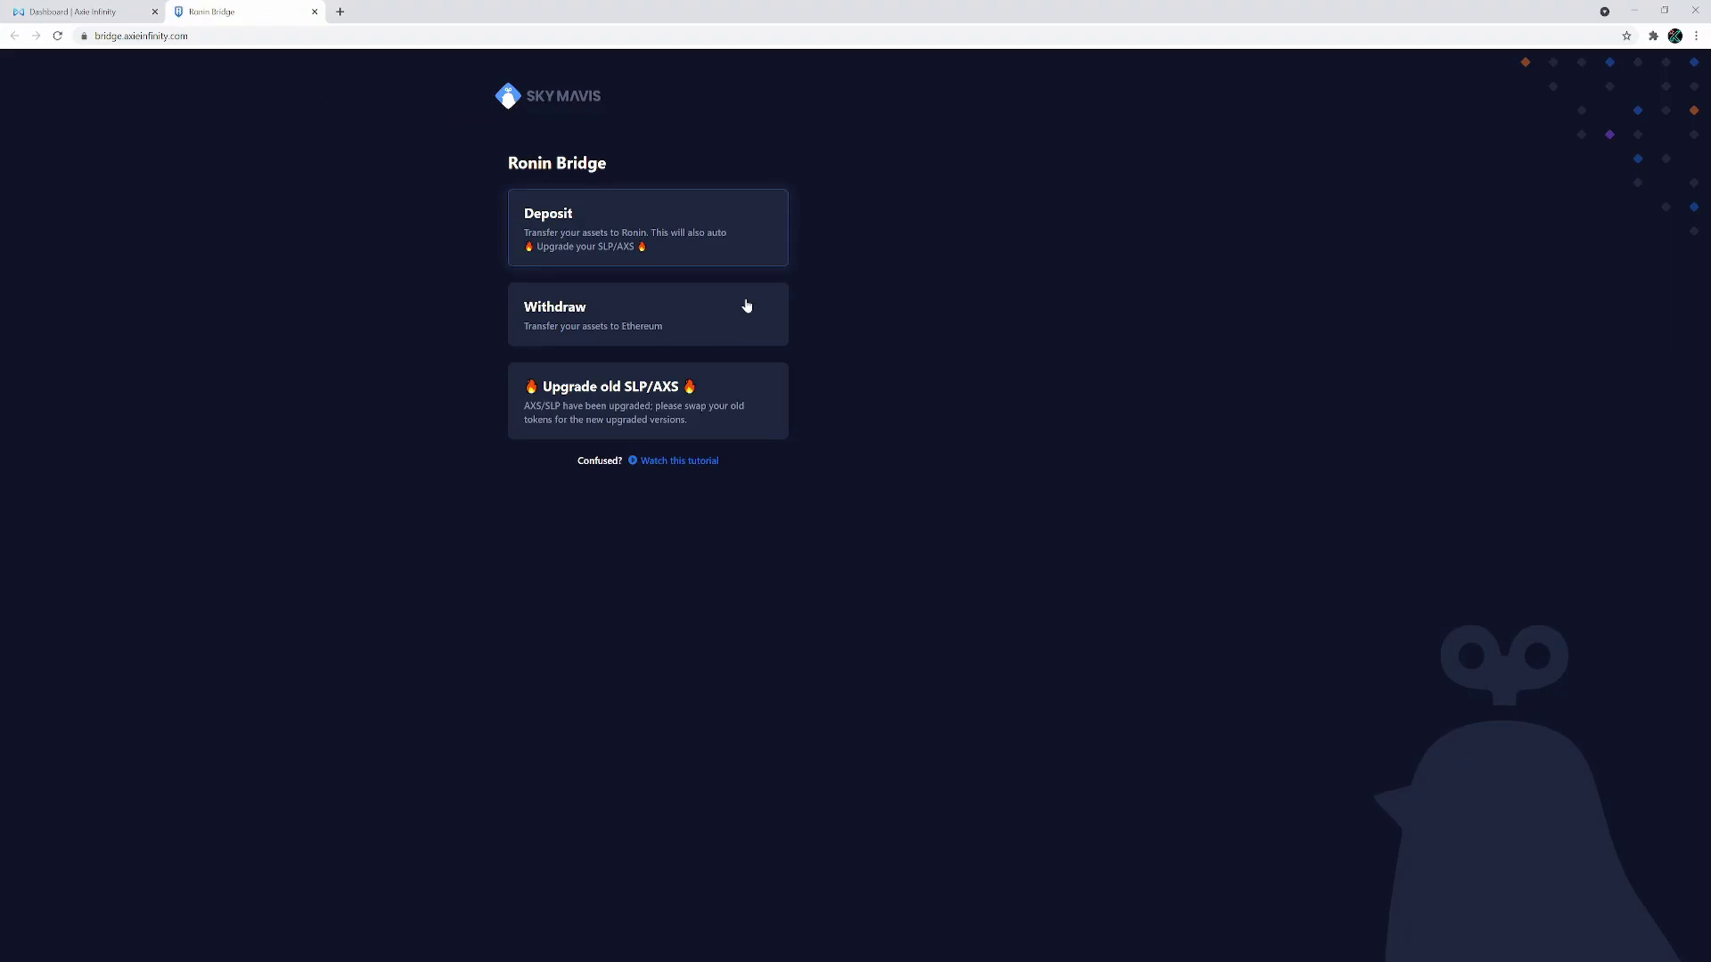
Open a Withdraw to Ethereum, paste the Ethereum wallet address, and choose SLP (57 available)
{"action": "left_click", "coordinate": [692, 332]}
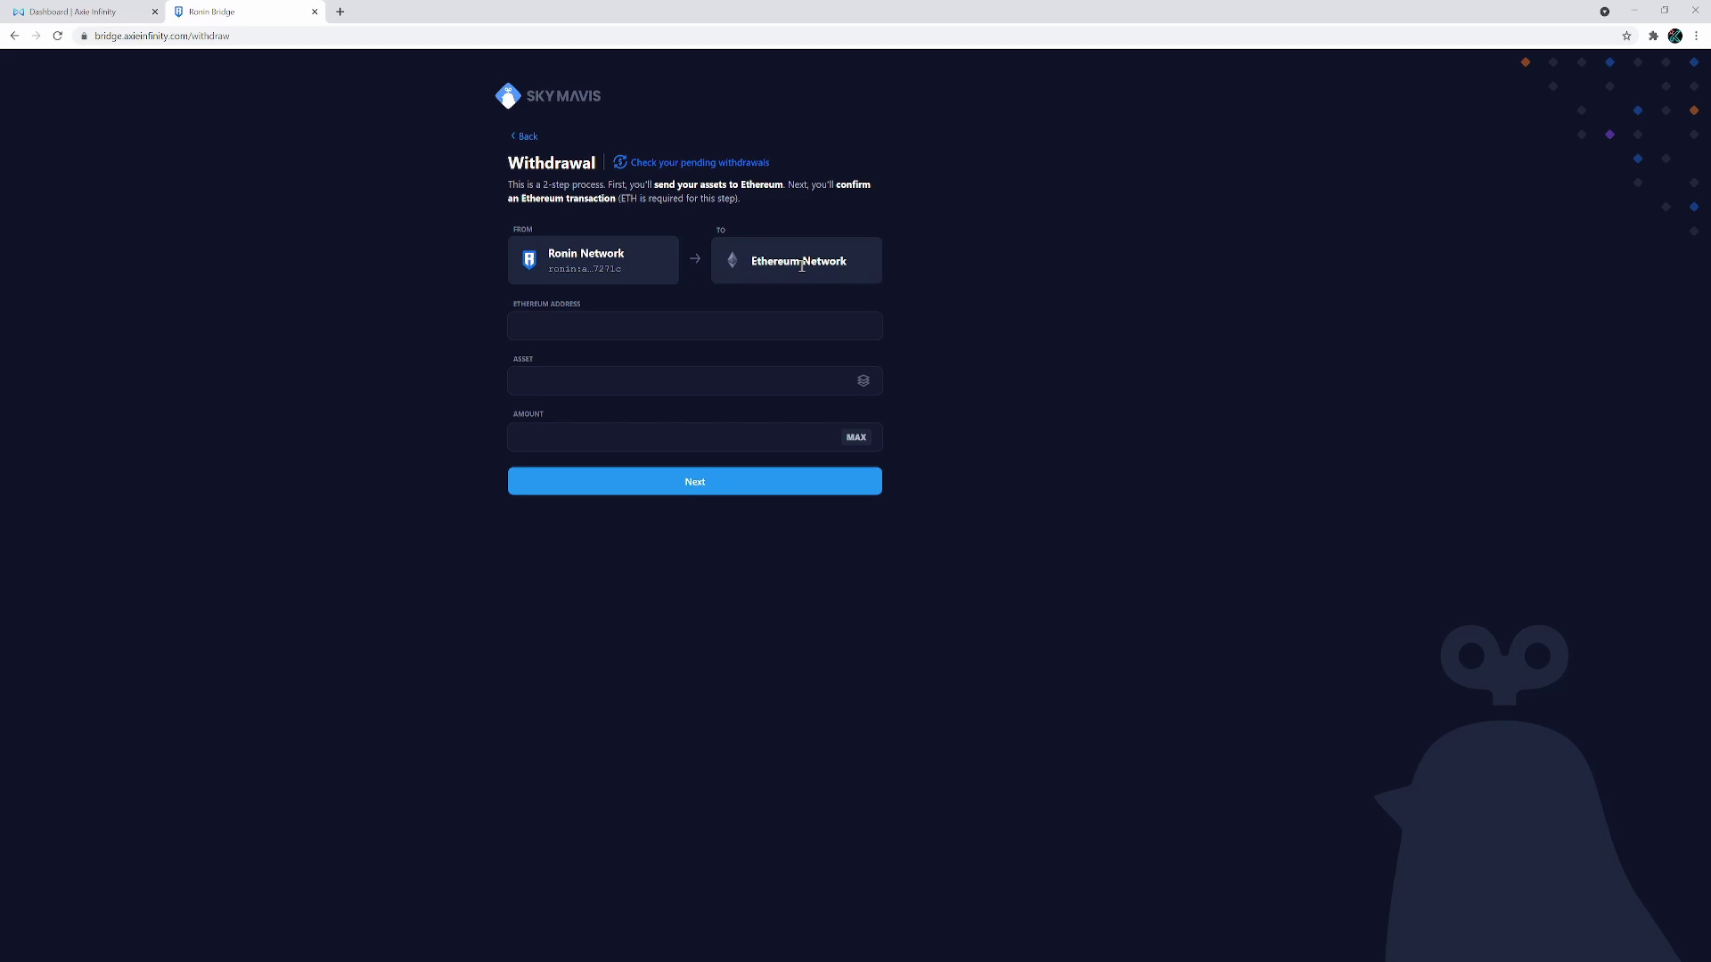
{"action": "key", "text": "ctrl+shift+Tab"}
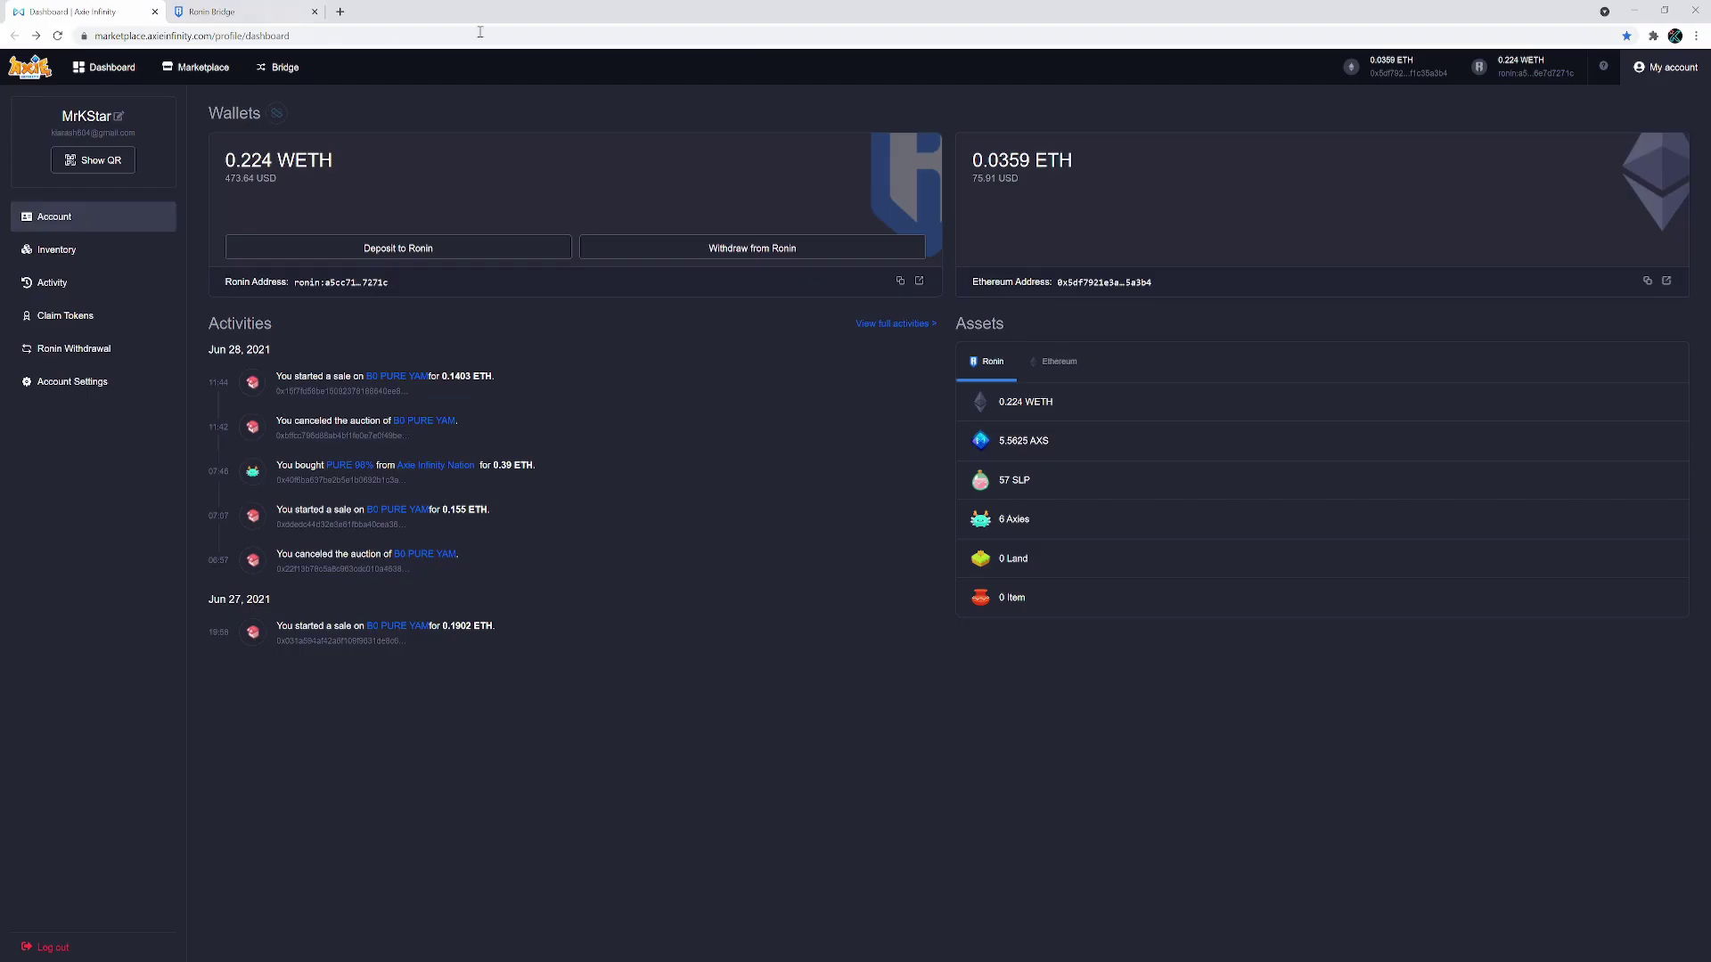
{"action": "left_click", "coordinate": [1404, 77]}
{"action": "left_click", "coordinate": [223, 12]}
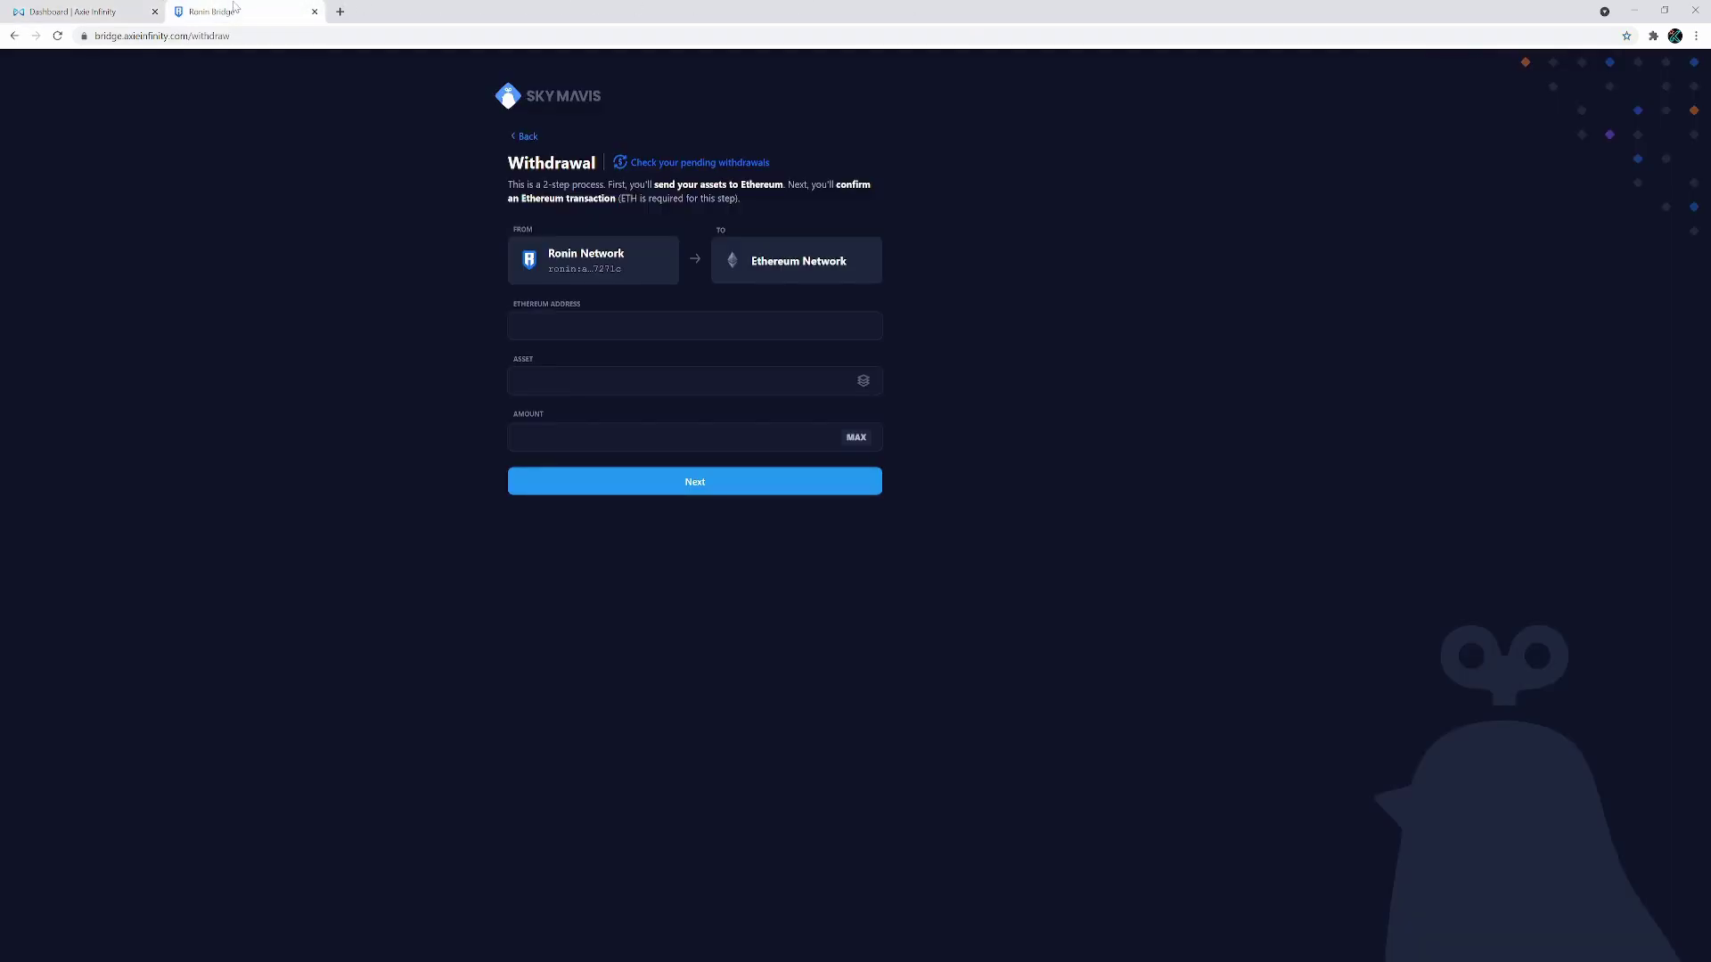
{"action": "left_click", "coordinate": [628, 327]}
{"action": "key", "text": "ctrl+v"}
{"action": "left_click", "coordinate": [867, 381]}
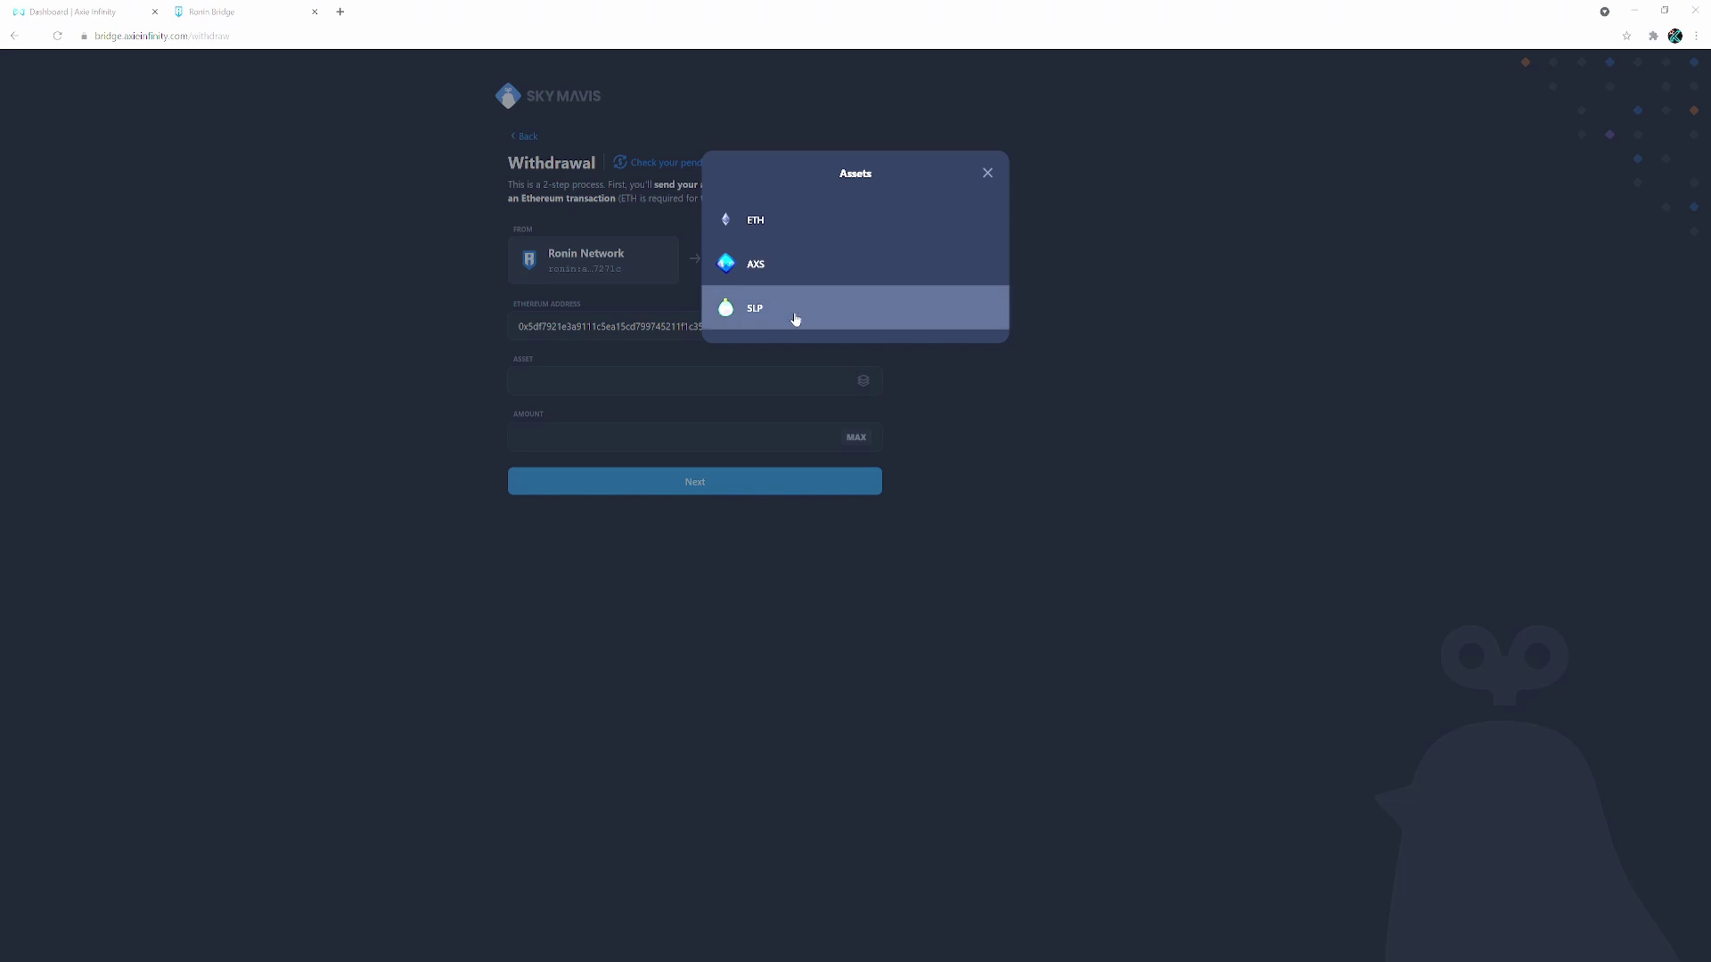
{"action": "left_click", "coordinate": [795, 318]}
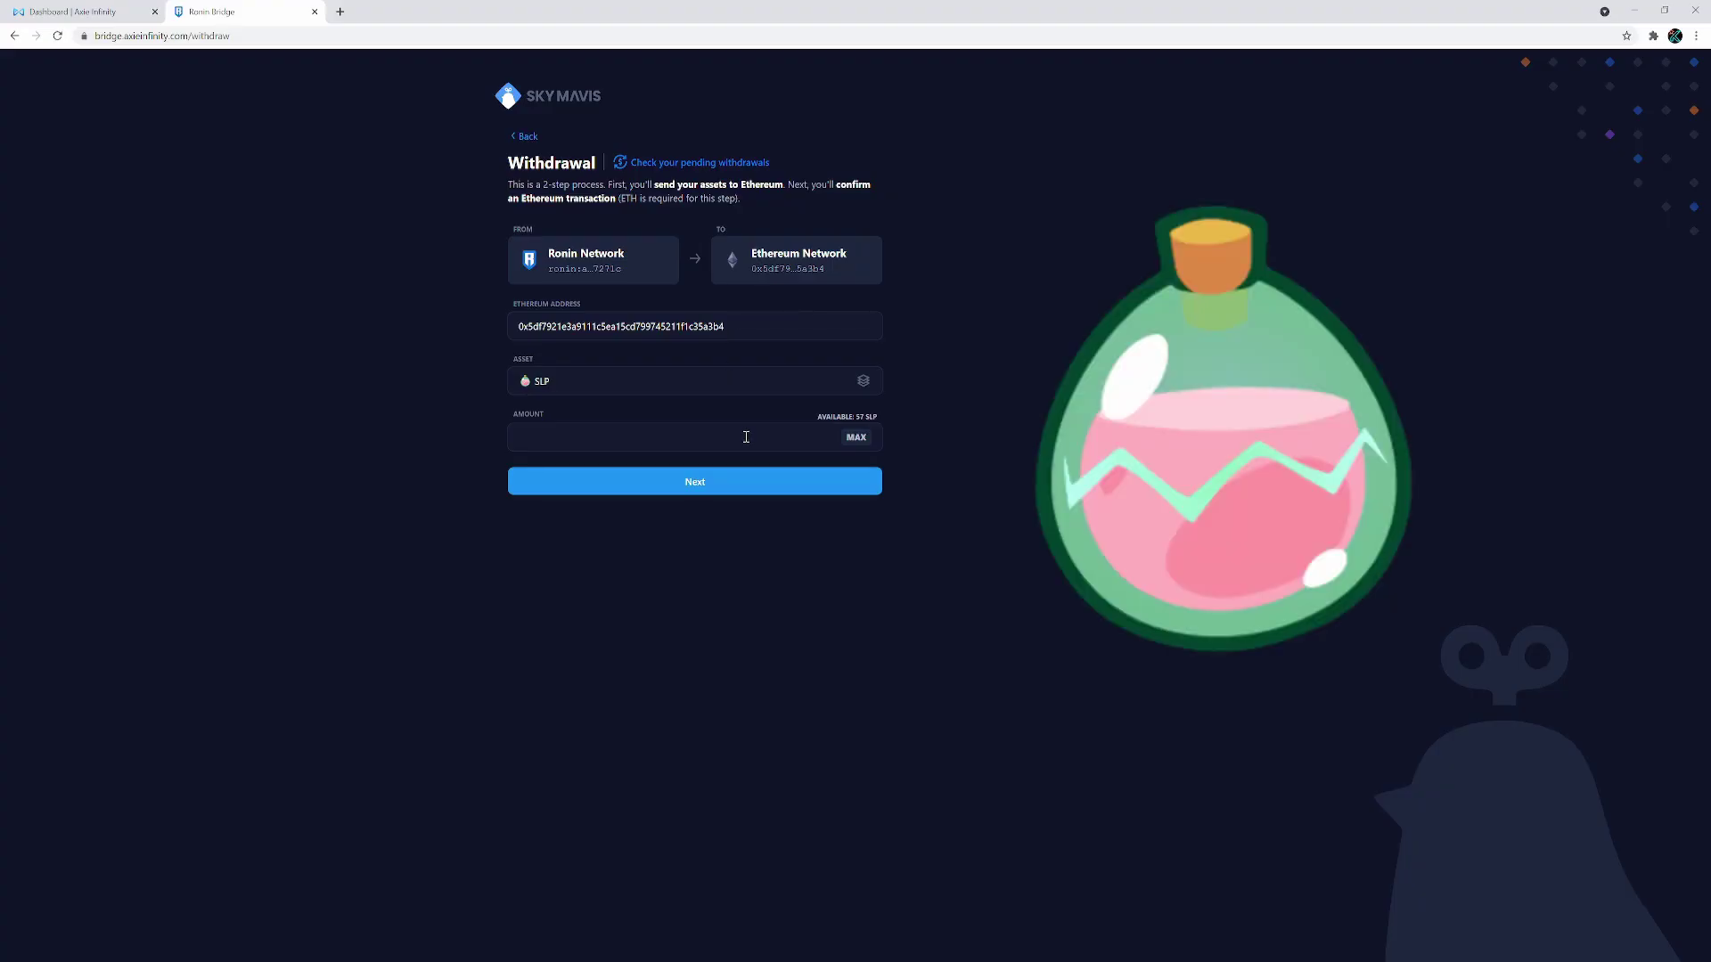